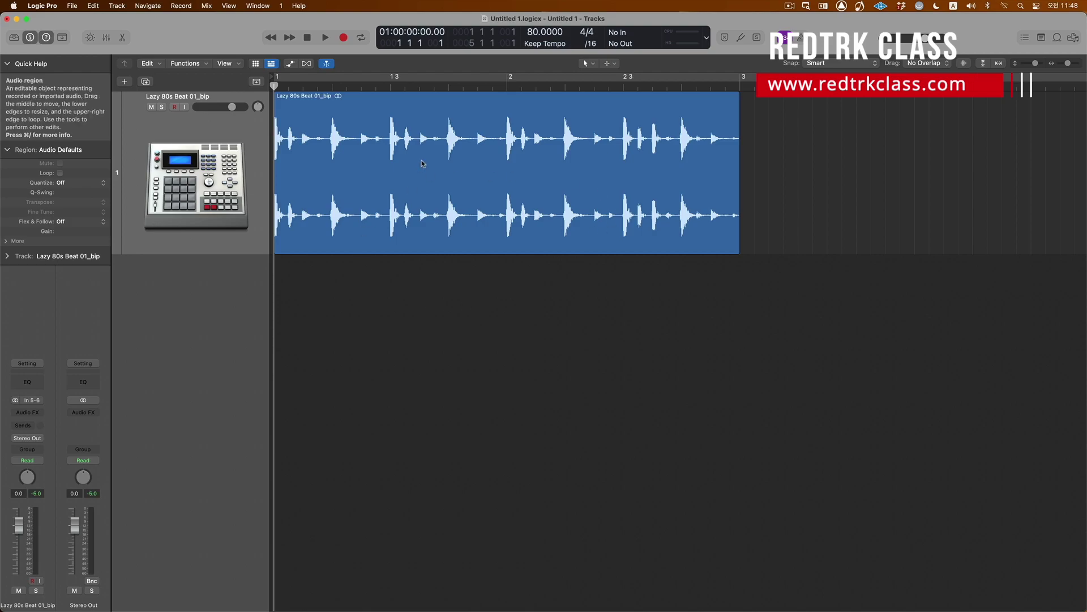
# Step: Open the Lazy 80s Beat 01_bip audio region in the audio file editor and turn on transient editing mode
pyautogui.doubleClick(448, 158)
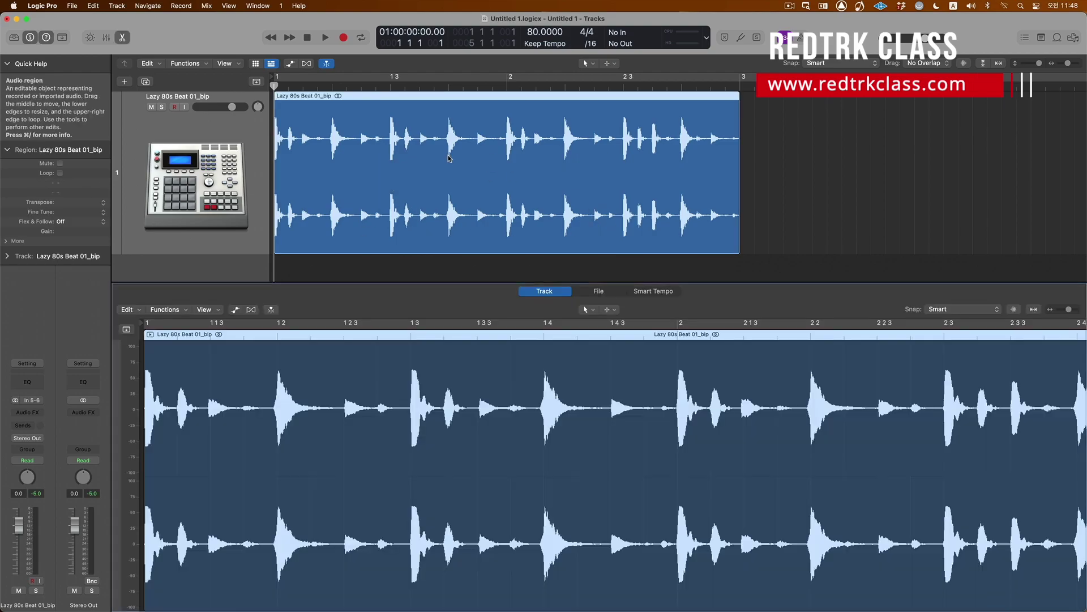
pyautogui.click(601, 291)
pyautogui.click(281, 310)
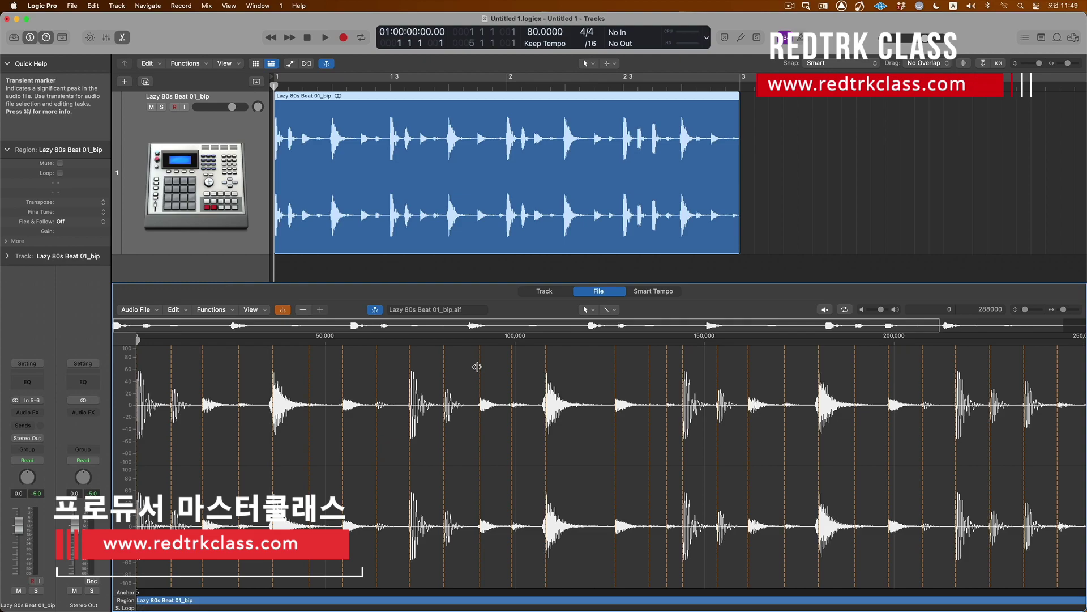
# Step: Audition the first transient slice and step through the following slices to the one starting near sample 81,000
pyautogui.doubleClick(159, 387)
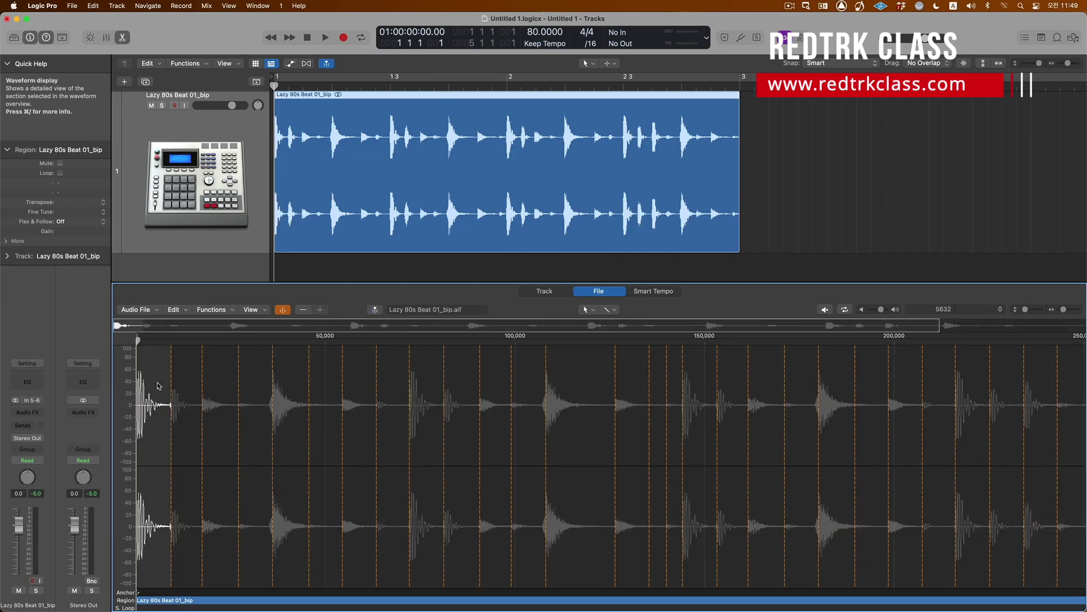
pyautogui.hotkey('alt', 'space')
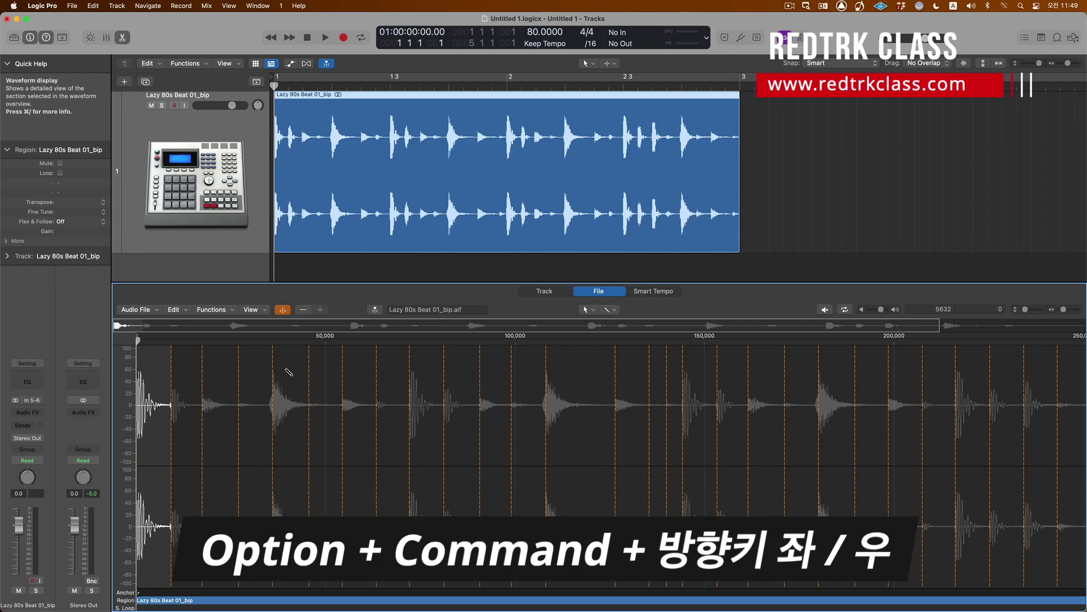
pyautogui.press('alt+super+Right')
pyautogui.press('alt+super+Right')
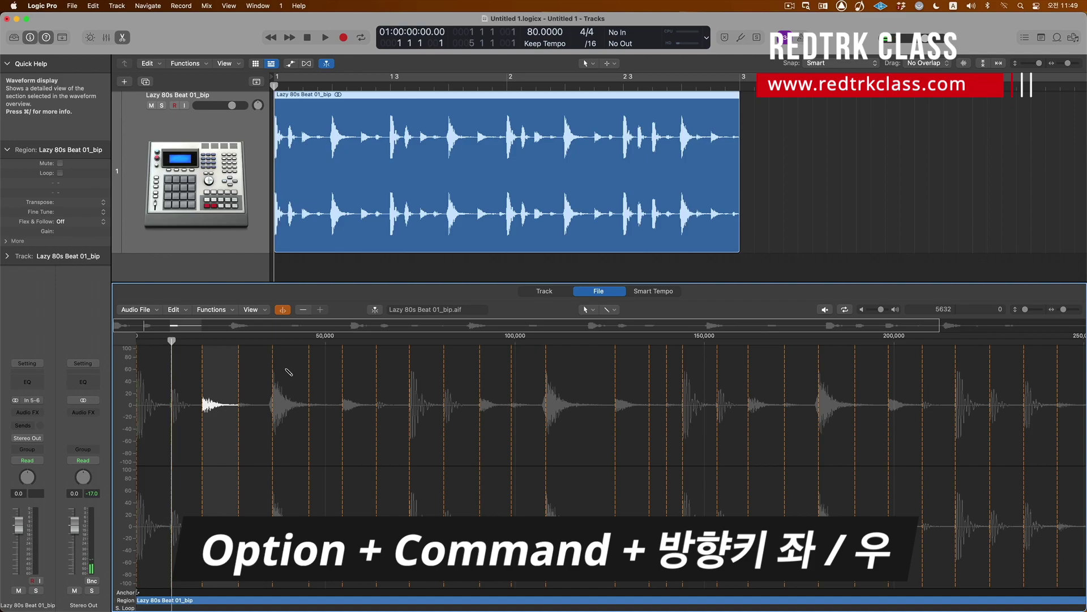
pyautogui.press('alt+super+Left')
pyautogui.press('alt+super+Left')
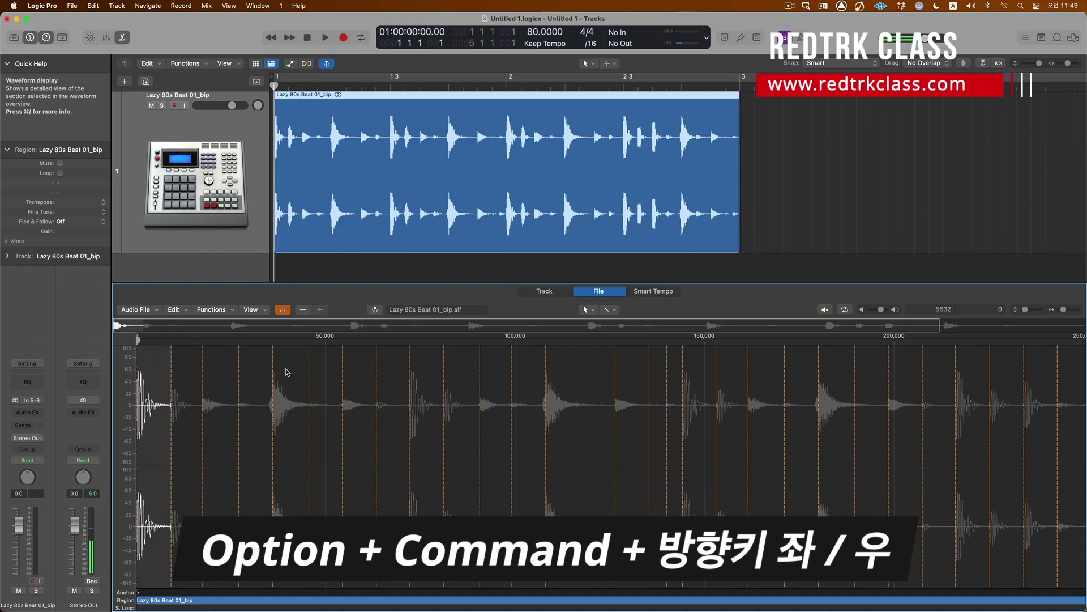
pyautogui.press('alt+super+Right')
pyautogui.press('alt+super+Right')
pyautogui.press('alt+super+Right')
pyautogui.press('alt+super+Right')
pyautogui.press('alt+super+Right')
pyautogui.press('alt+super+Right')
pyautogui.press('alt+super+Right')
pyautogui.press('alt+super+Right')
pyautogui.press('alt+super+Right')
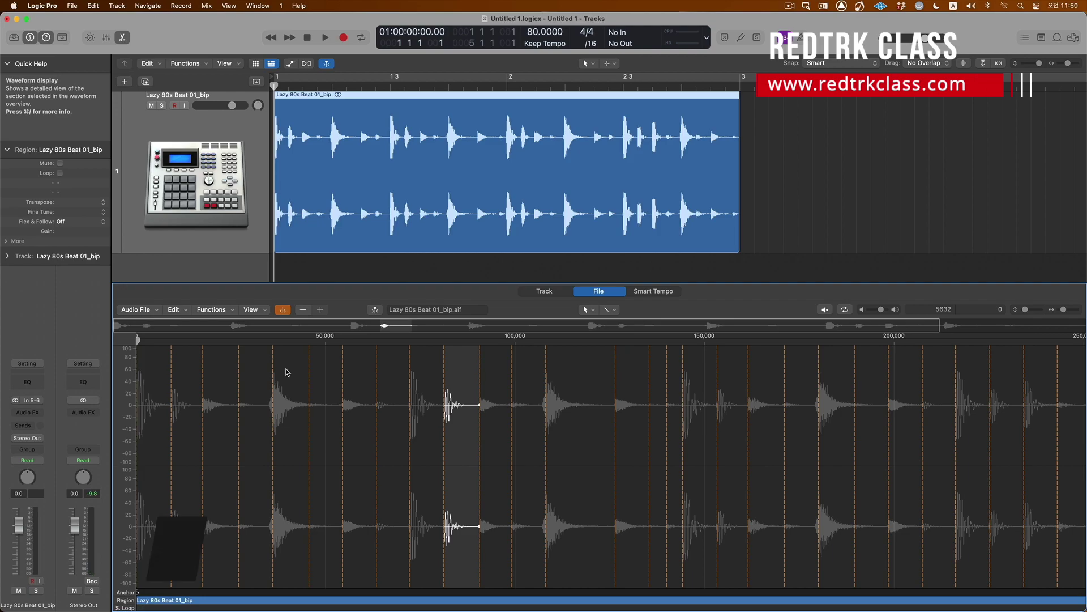
# Step: Use the Zoom tool on the selected slice's start and move its transient marker earlier to about sample 81,018
pyautogui.press('t')
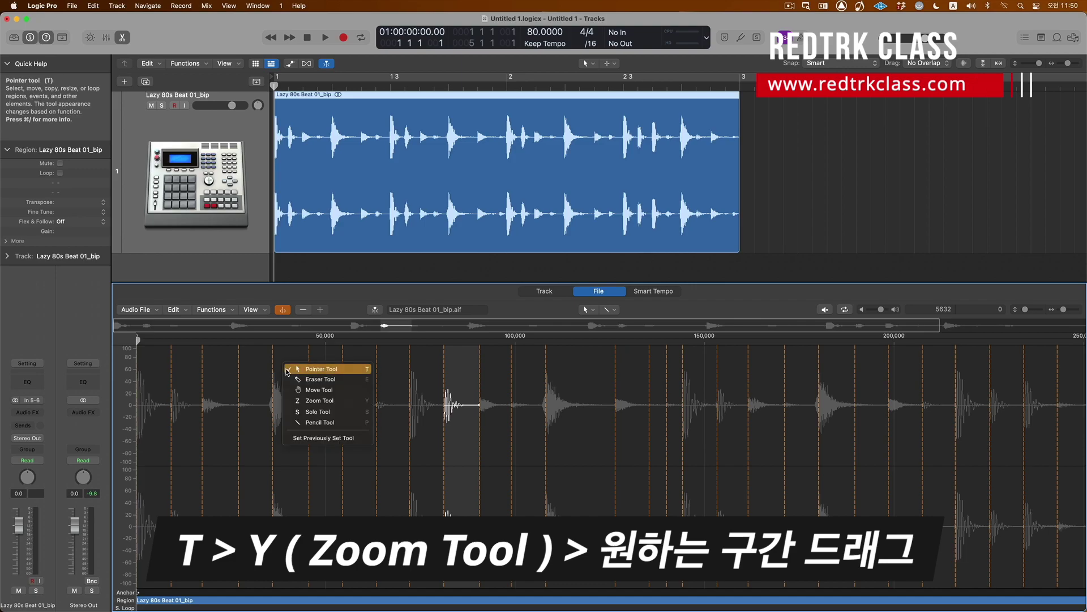
pyautogui.click(302, 401)
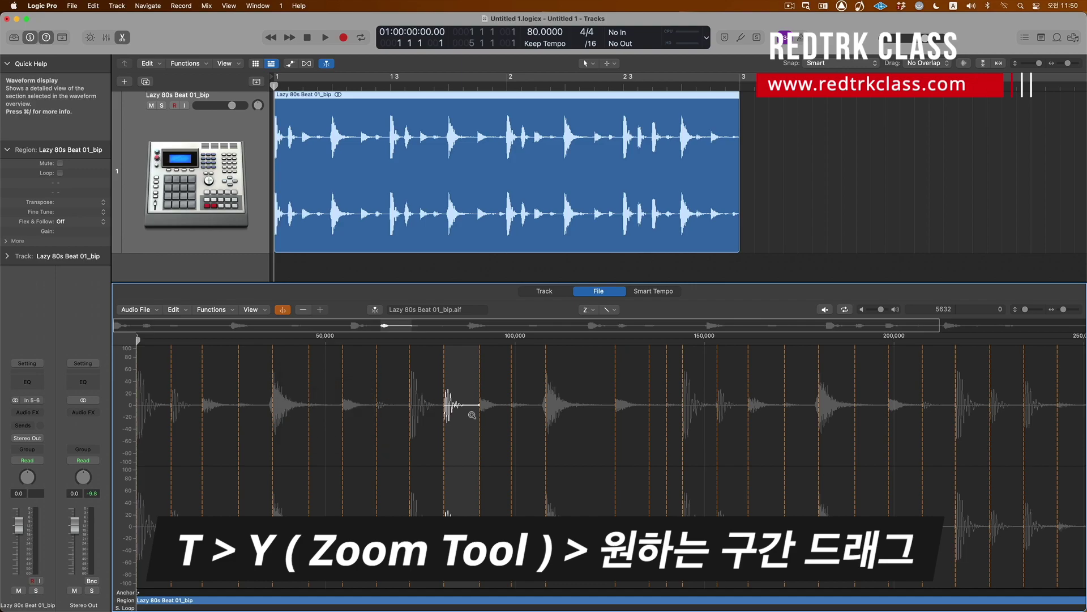
pyautogui.moveTo(439, 418); pyautogui.dragTo(445, 439)
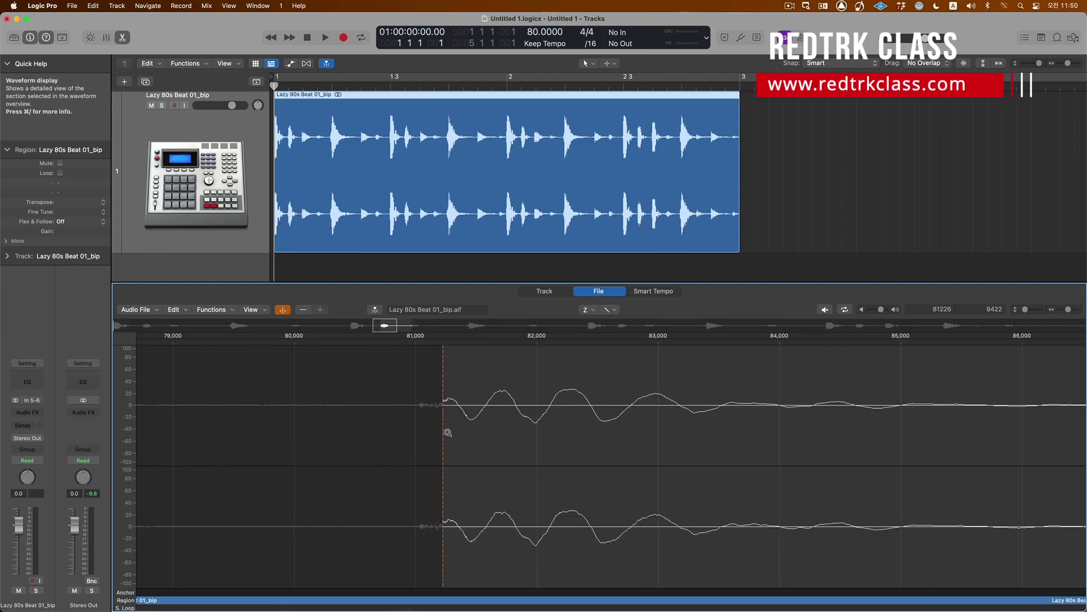
pyautogui.press('t')
pyautogui.press('t')
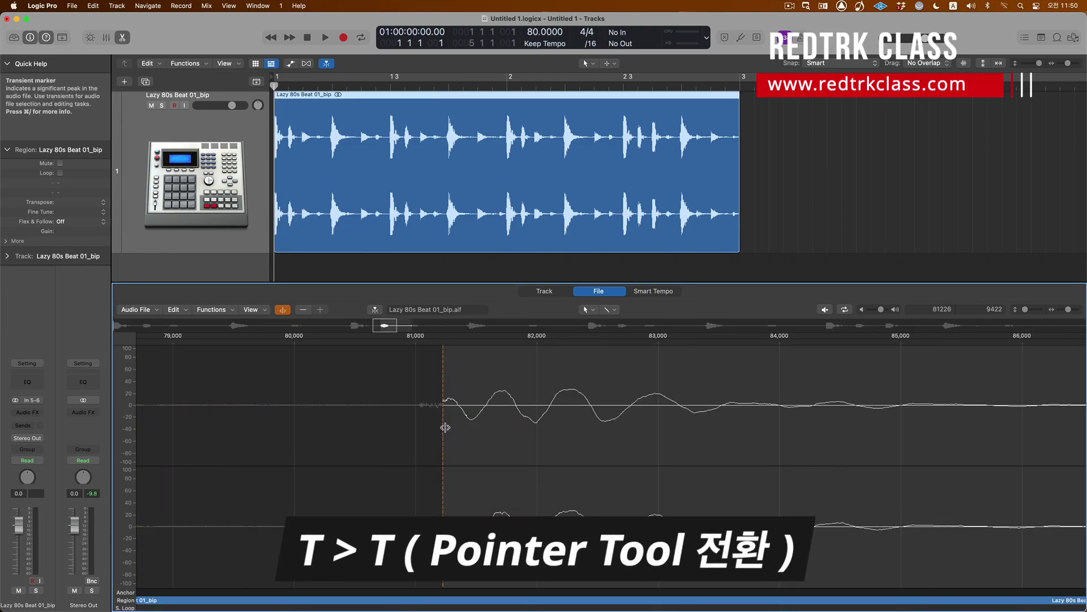
pyautogui.moveTo(446, 427); pyautogui.dragTo(418, 427)
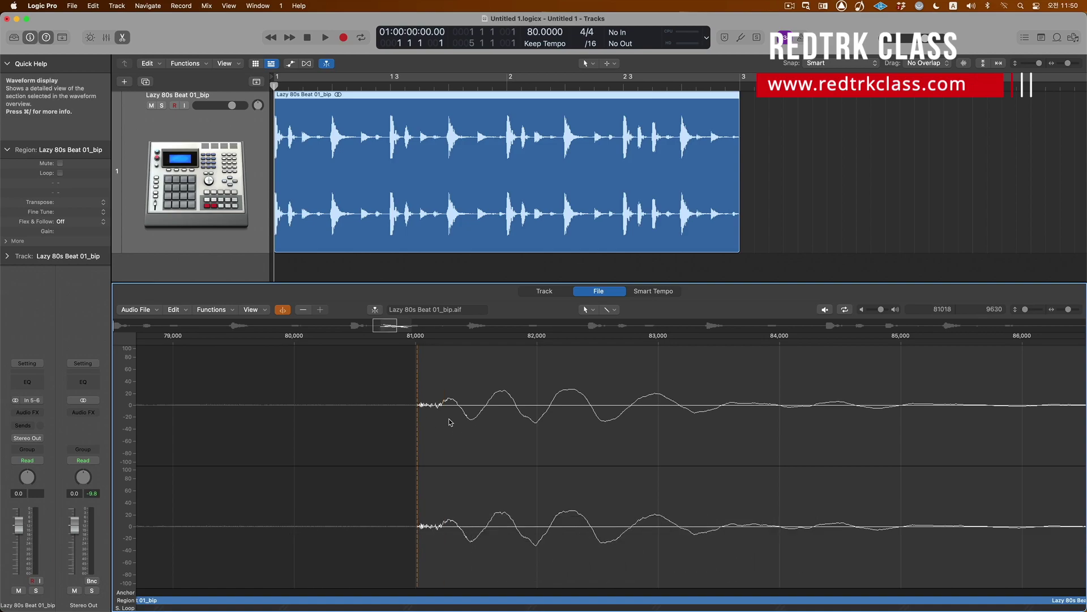
# Step: Lower the number of detected transient markers, raise it again, and delete the extra marker near sample 99,000
pyautogui.press('t')
pyautogui.press('y')
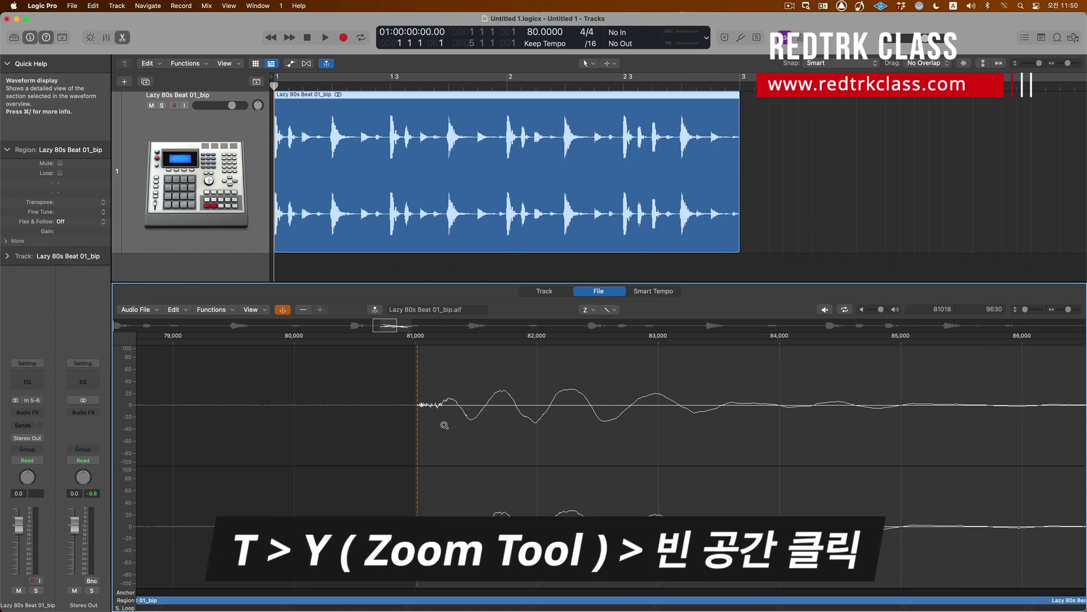
pyautogui.click(444, 426)
pyautogui.press('t')
pyautogui.press('t')
pyautogui.click(456, 425)
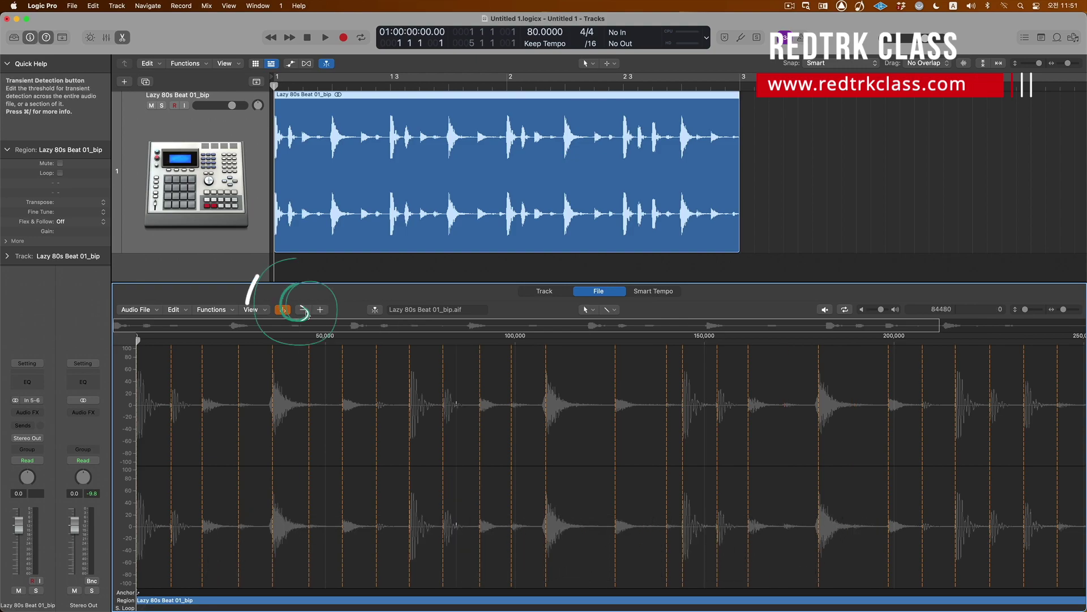
pyautogui.click(305, 310)
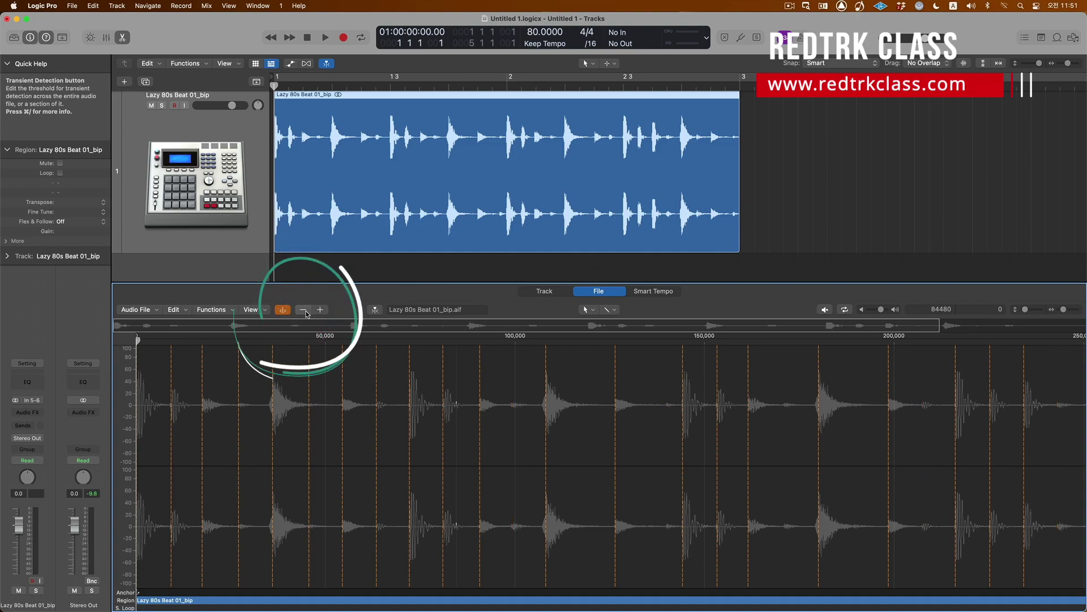
pyautogui.click(305, 310)
pyautogui.click(318, 310)
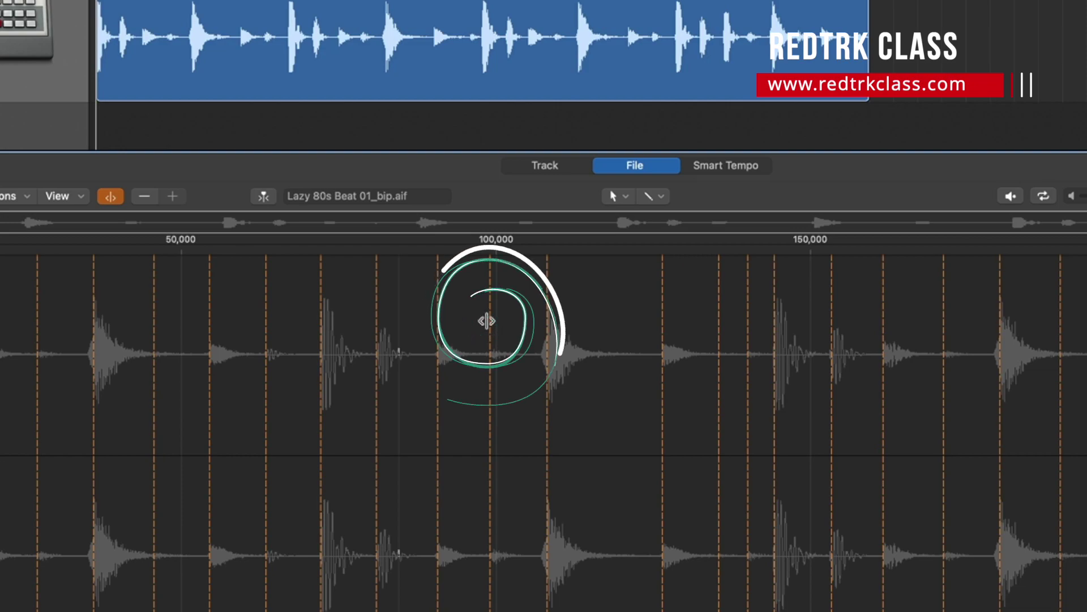
pyautogui.doubleClick(488, 323)
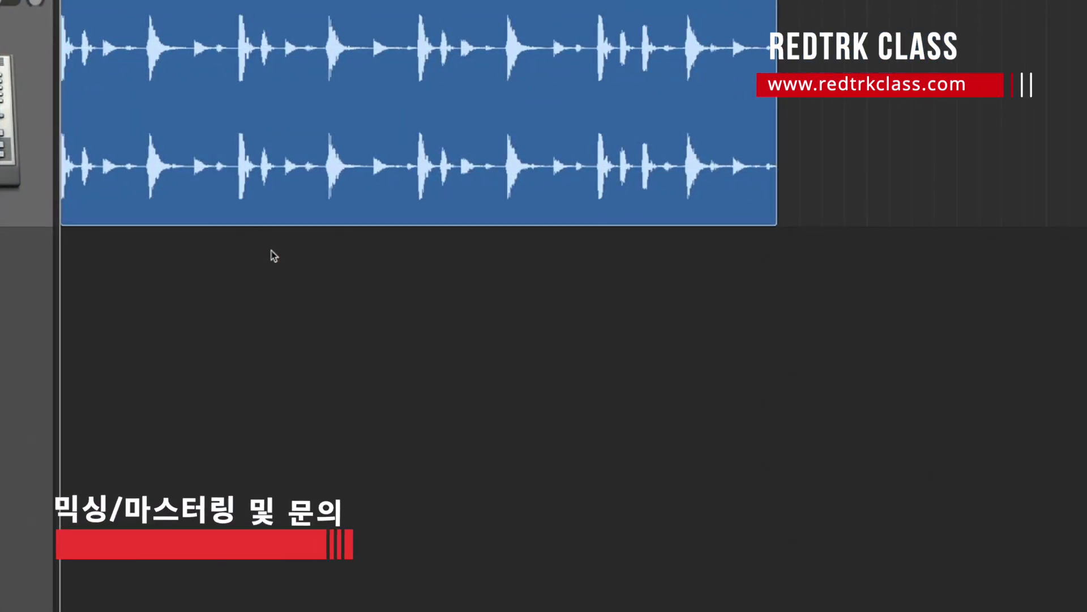
# Step: Convert the audio region to a new Sampler track with zones from transient markers and trigger notes C1 to B4
pyautogui.rightClick(368, 101)
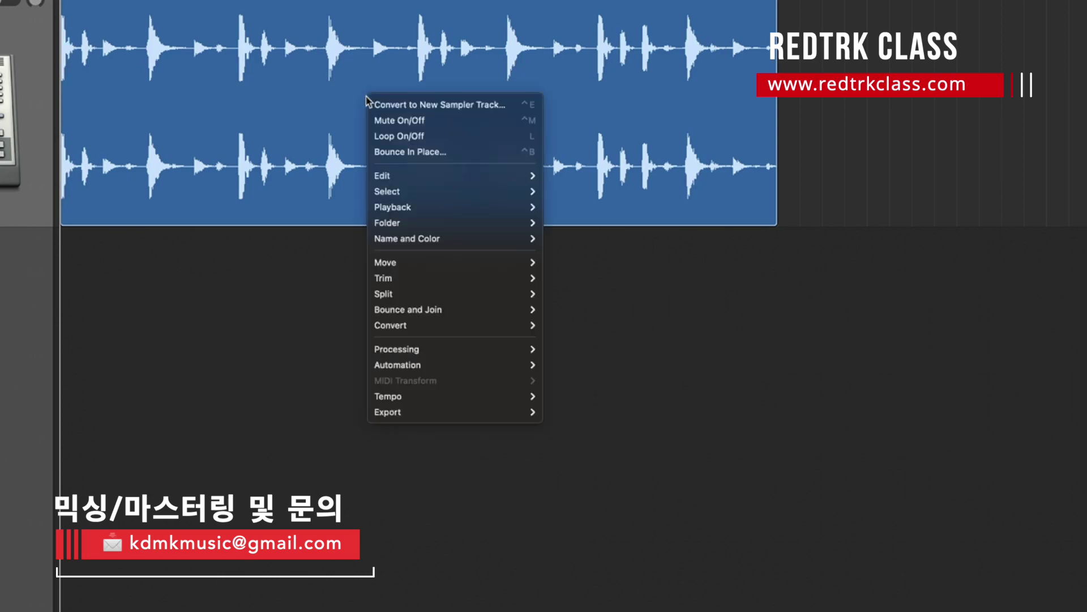
pyautogui.moveTo(415, 325)
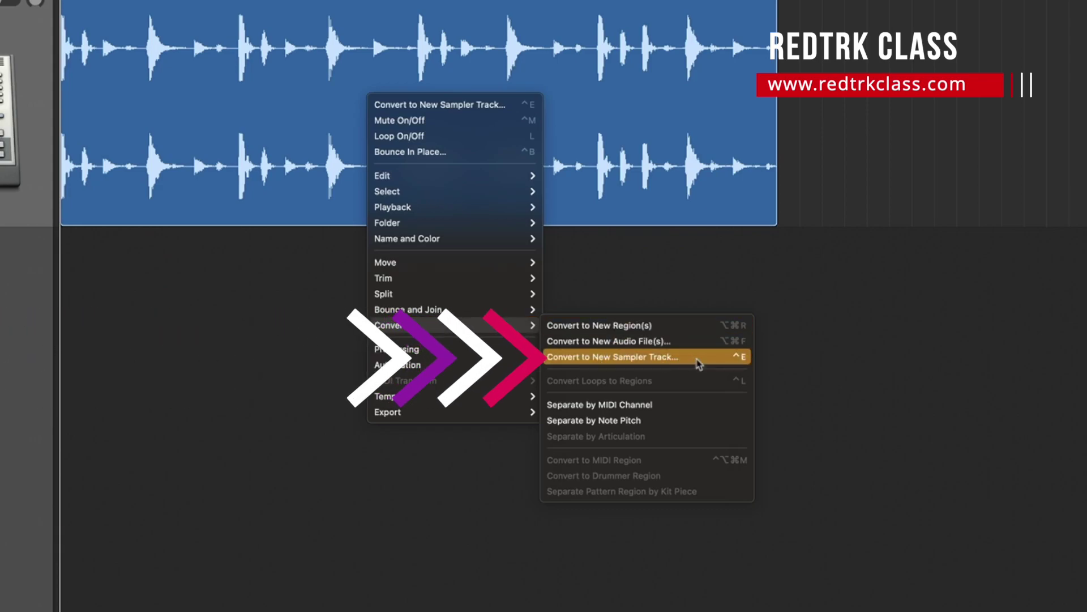
pyautogui.click(700, 364)
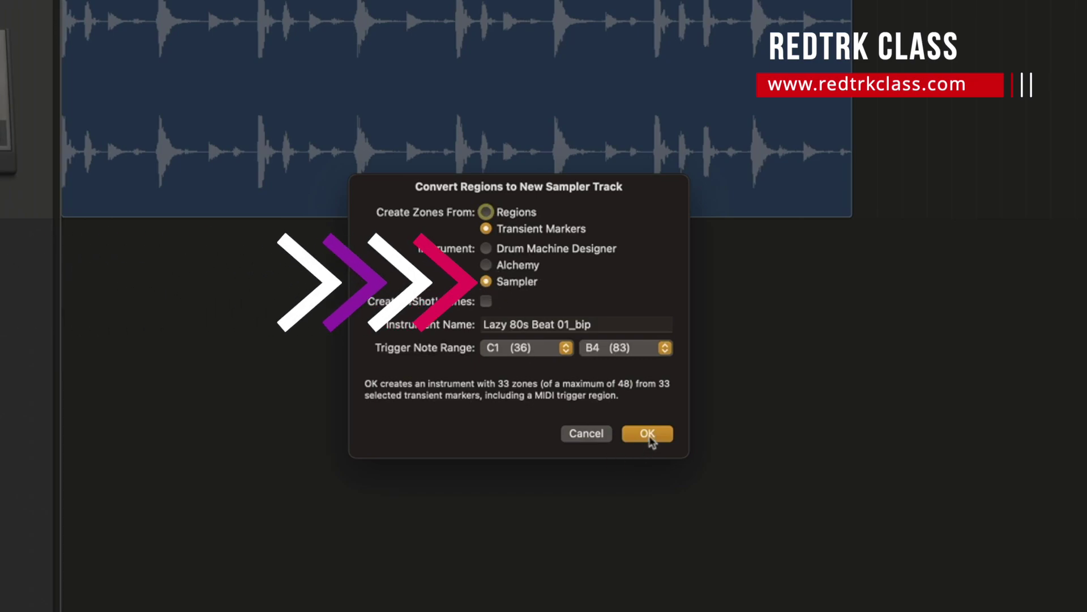
pyautogui.click(649, 435)
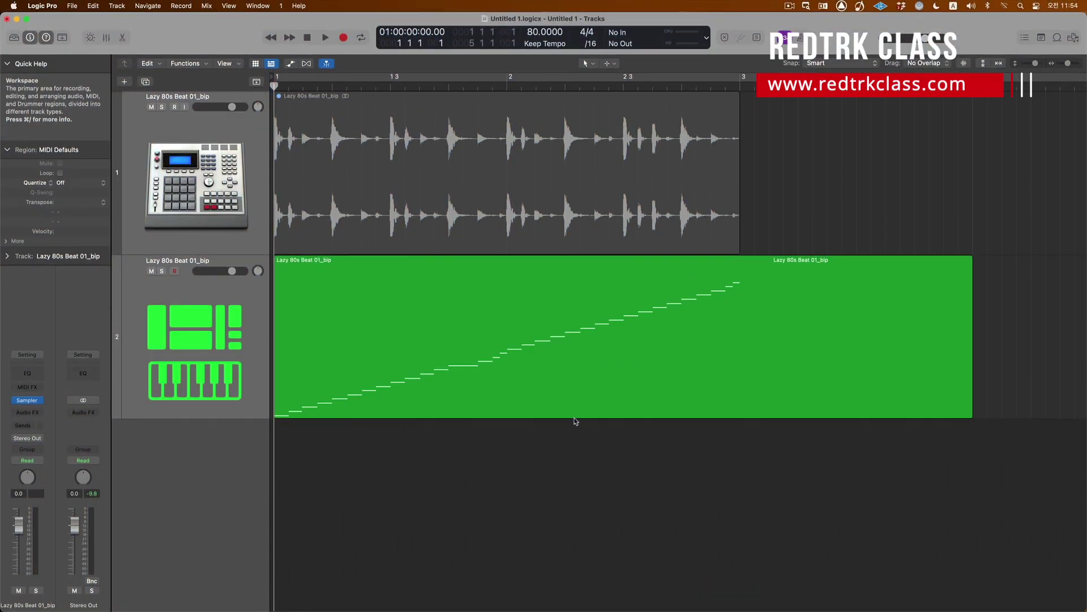
# Step: Open the new MIDI region in the Piano Roll and play it through to check the sliced notes
pyautogui.doubleClick(509, 363)
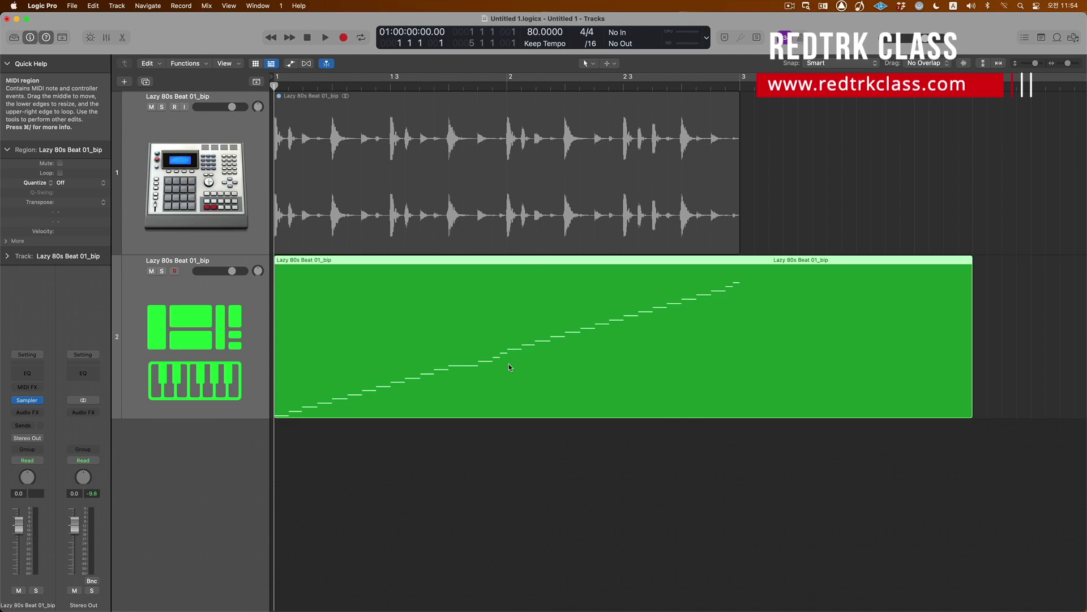
pyautogui.press('space')
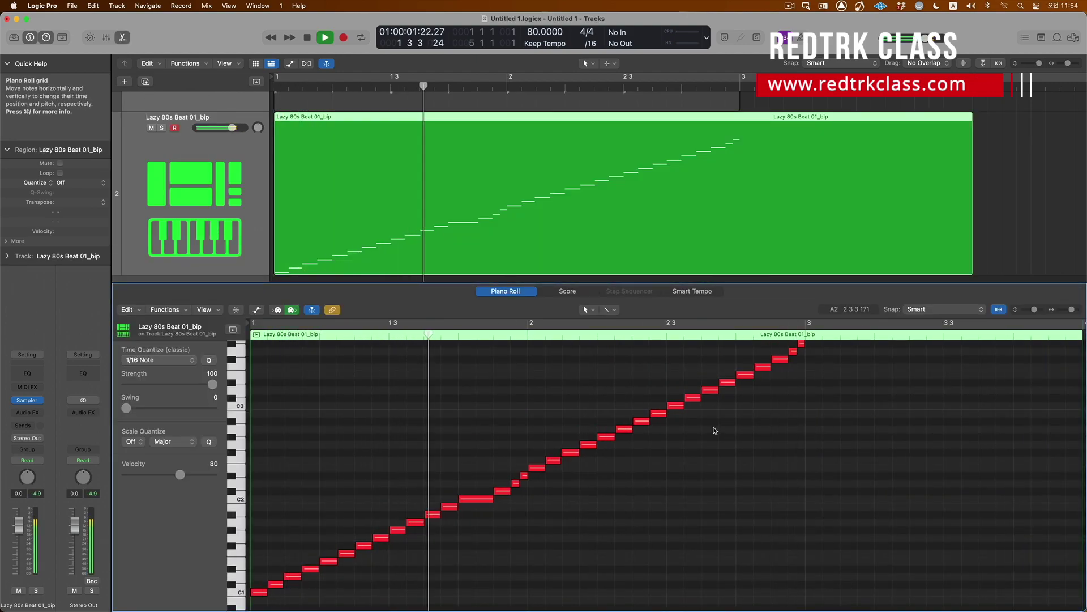
pyautogui.press('space')
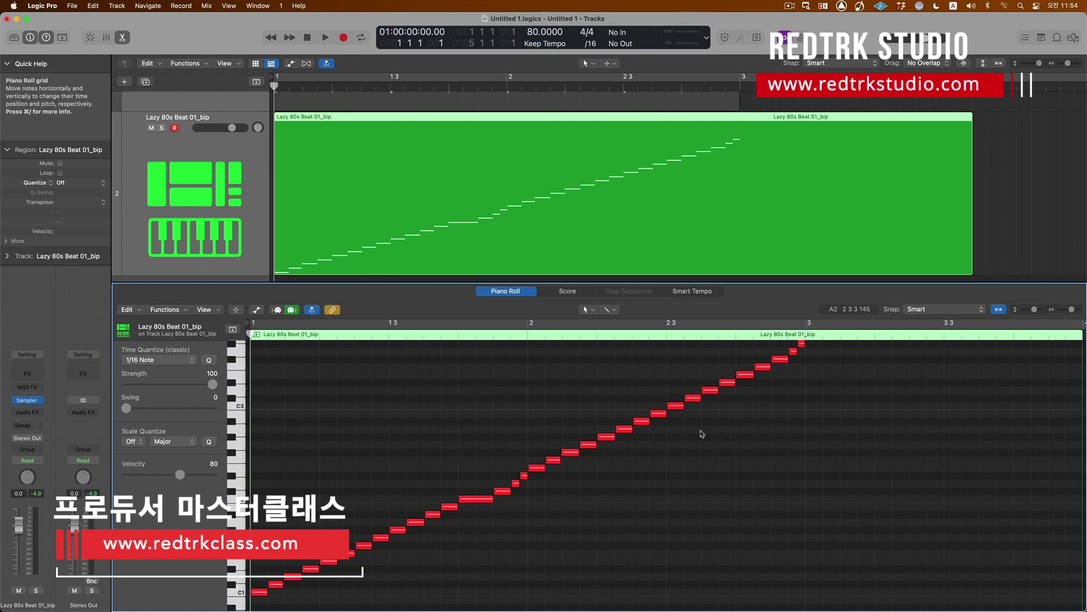
# Step: Try moving the fourth note up to F#1 and the fifth note down to C#1, playing the altered beat
pyautogui.click(310, 569)
pyautogui.press('space')
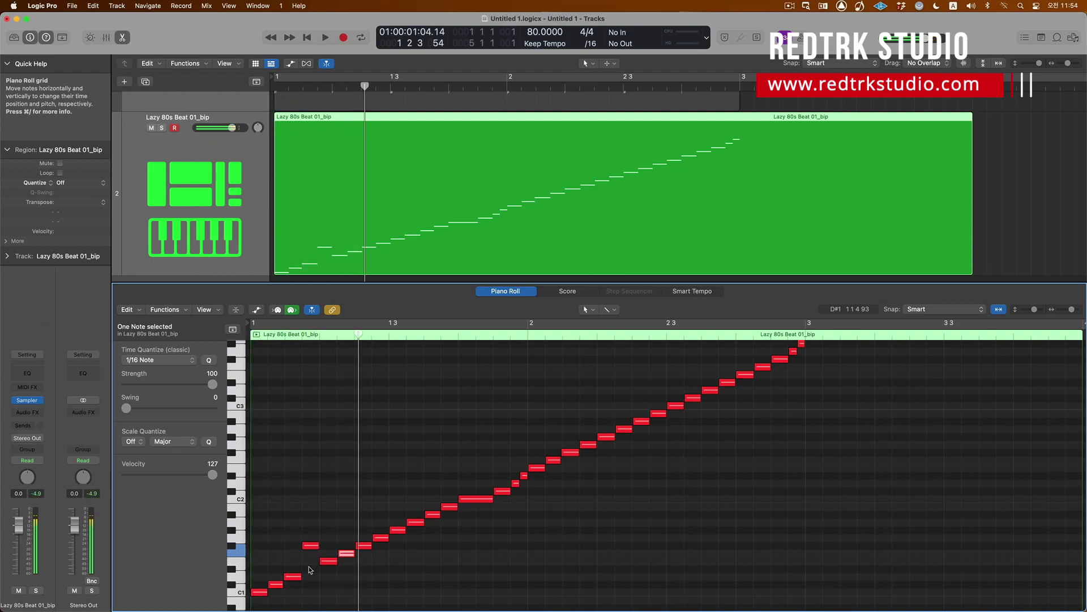
pyautogui.hotkey('alt', 'Down')
pyautogui.hotkey('alt', 'Down')
pyautogui.hotkey('alt', 'Down')
pyautogui.press('space')
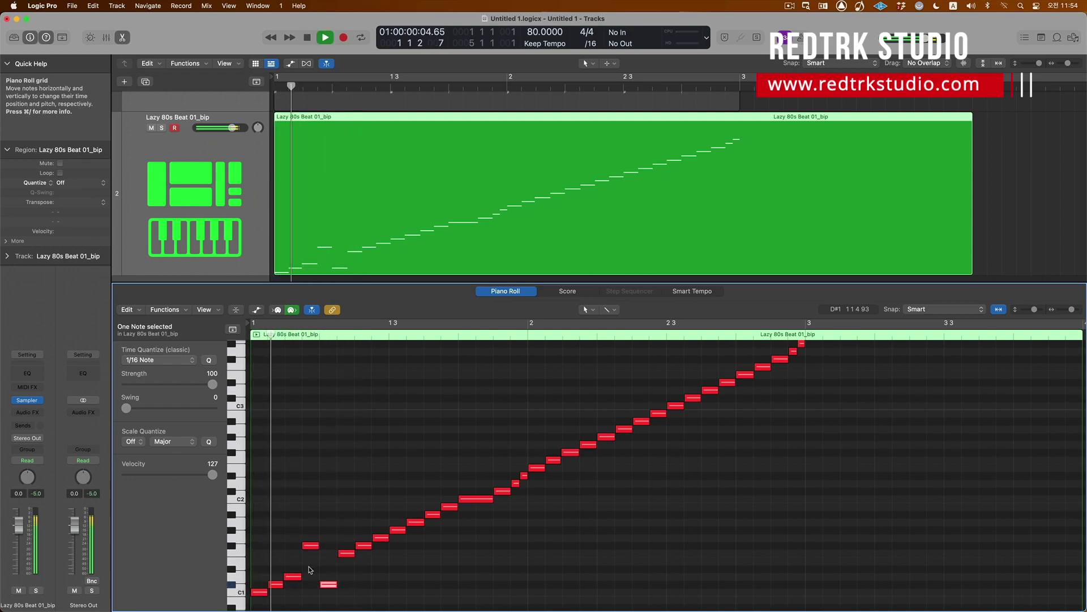
pyautogui.press('space')
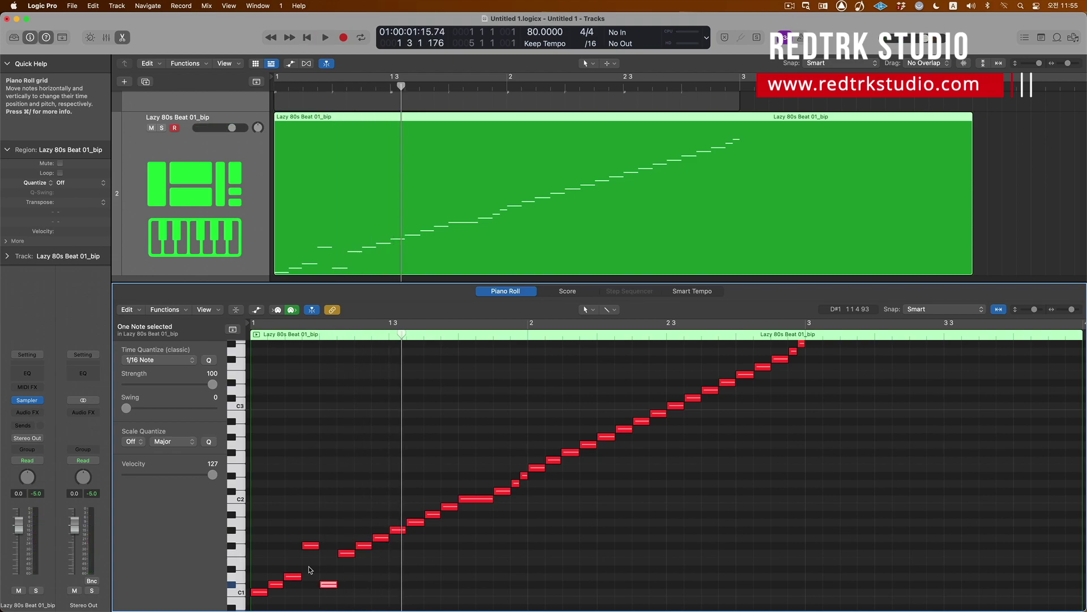
pyautogui.press('e')
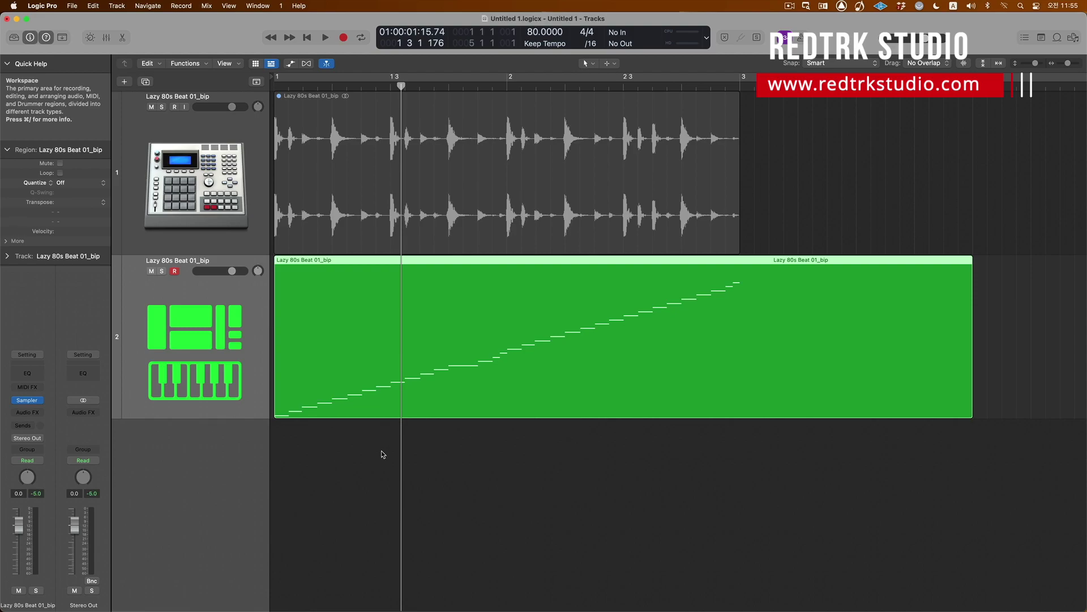
# Step: Convert the sampler track's MIDI region to a pattern region and inspect its steps in the Step Sequencer
pyautogui.rightClick(451, 361)
pyautogui.moveTo(477, 430)
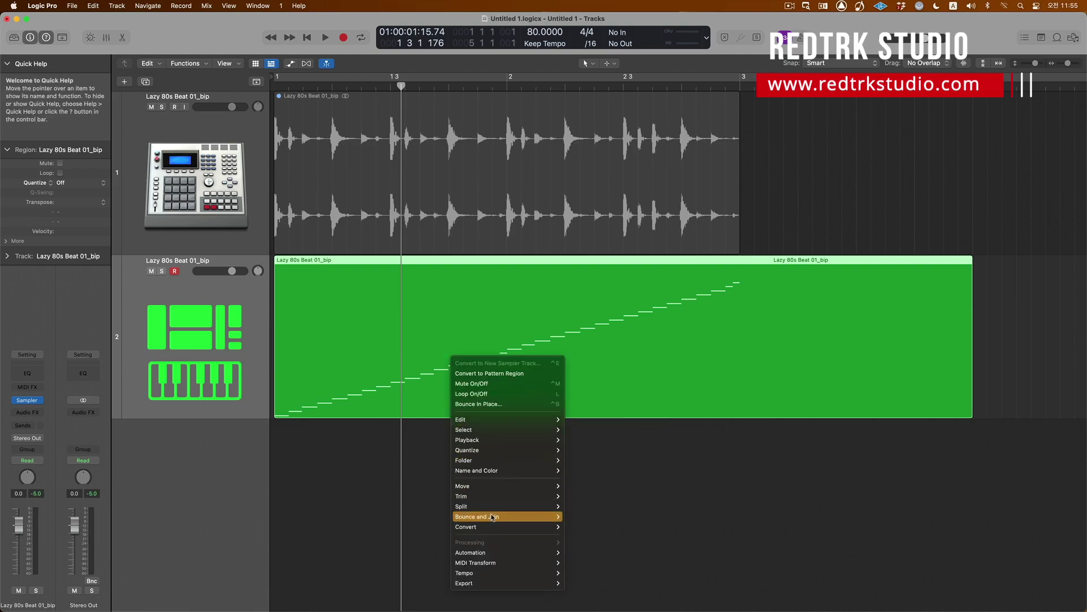
pyautogui.moveTo(497, 526)
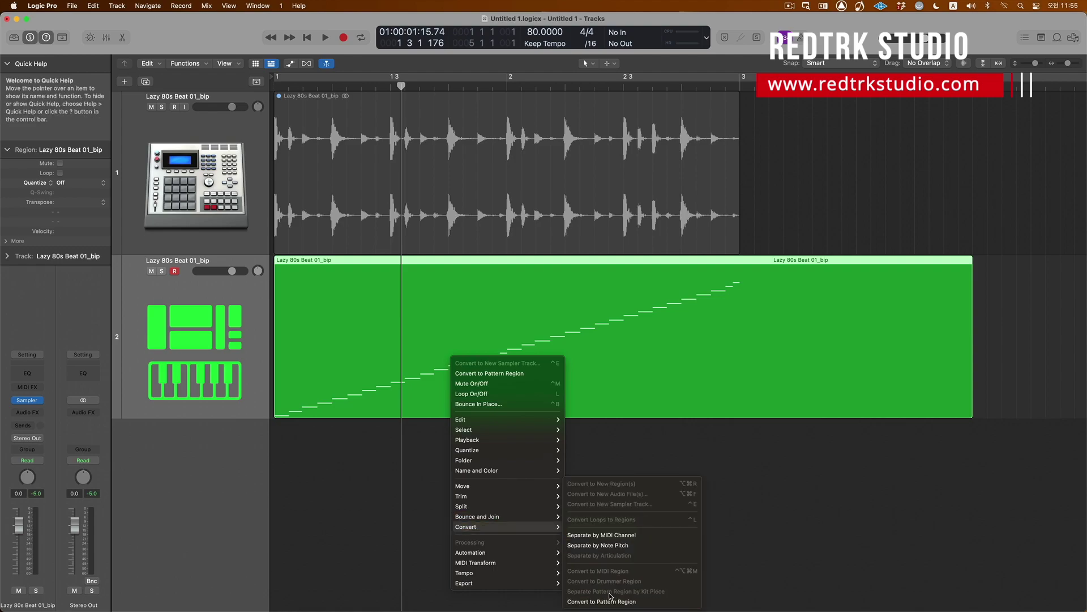
pyautogui.click(657, 602)
pyautogui.doubleClick(650, 328)
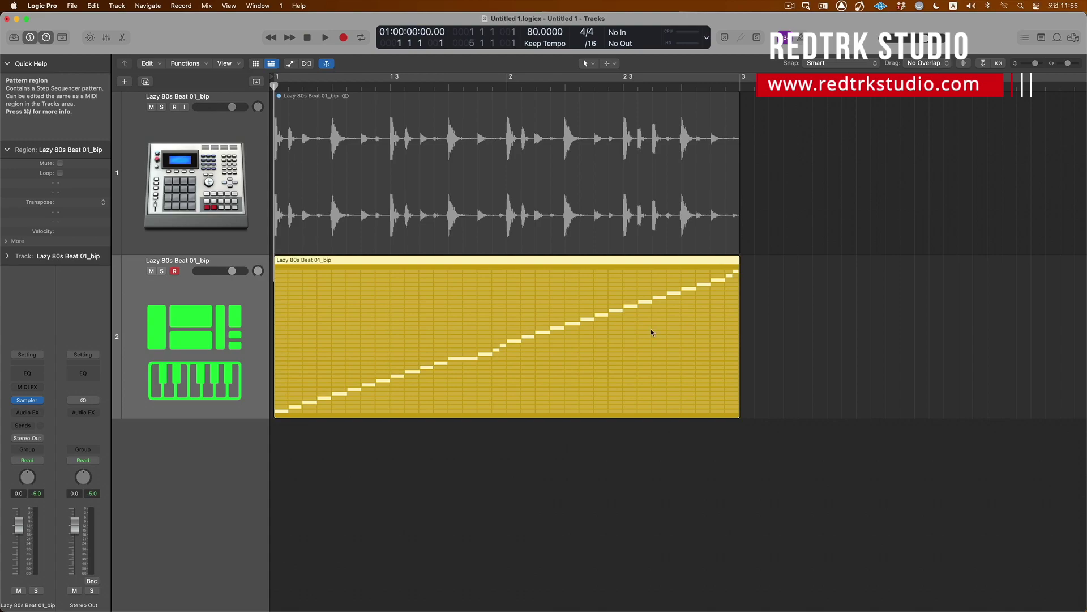
pyautogui.scroll(-3, 487, 447)
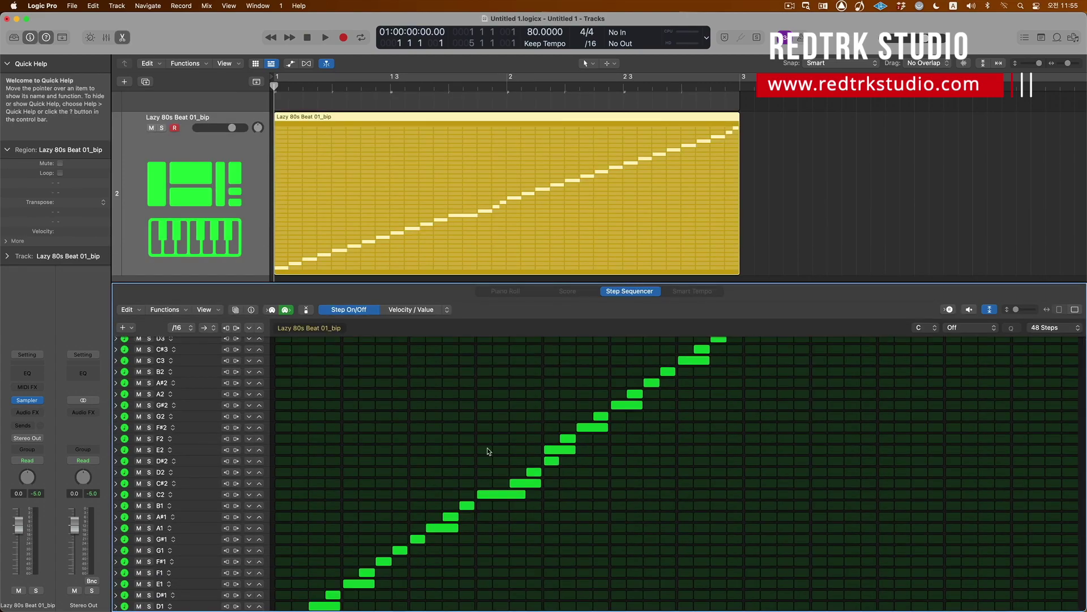
pyautogui.press('e')
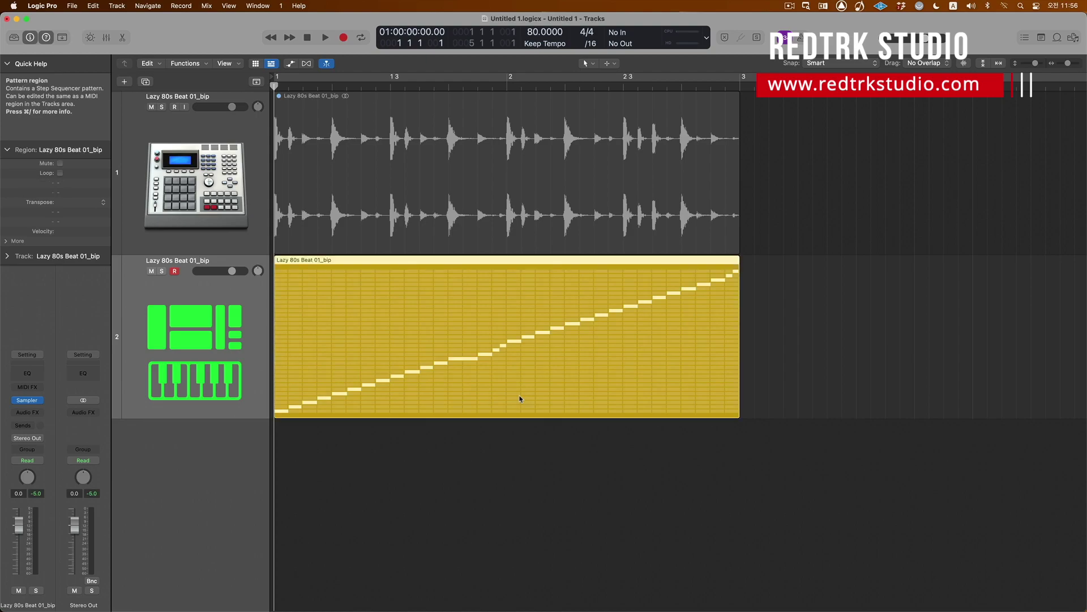
# Step: Delete the sampler track's pattern region and insert Audiomodern Riffer as the track's MIDI effect
pyautogui.press('Delete')
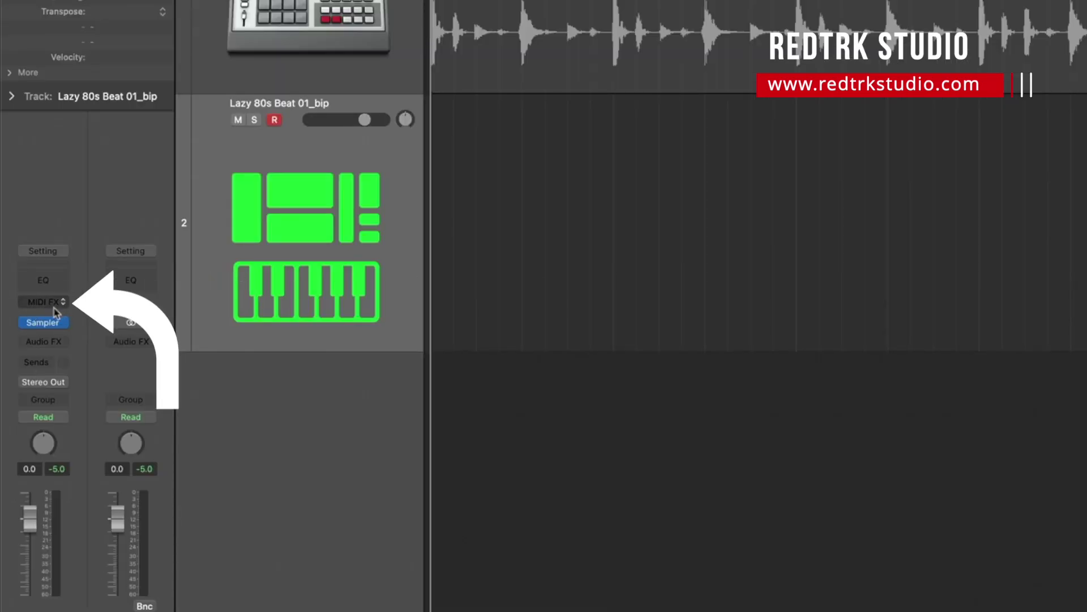
pyautogui.click(49, 303)
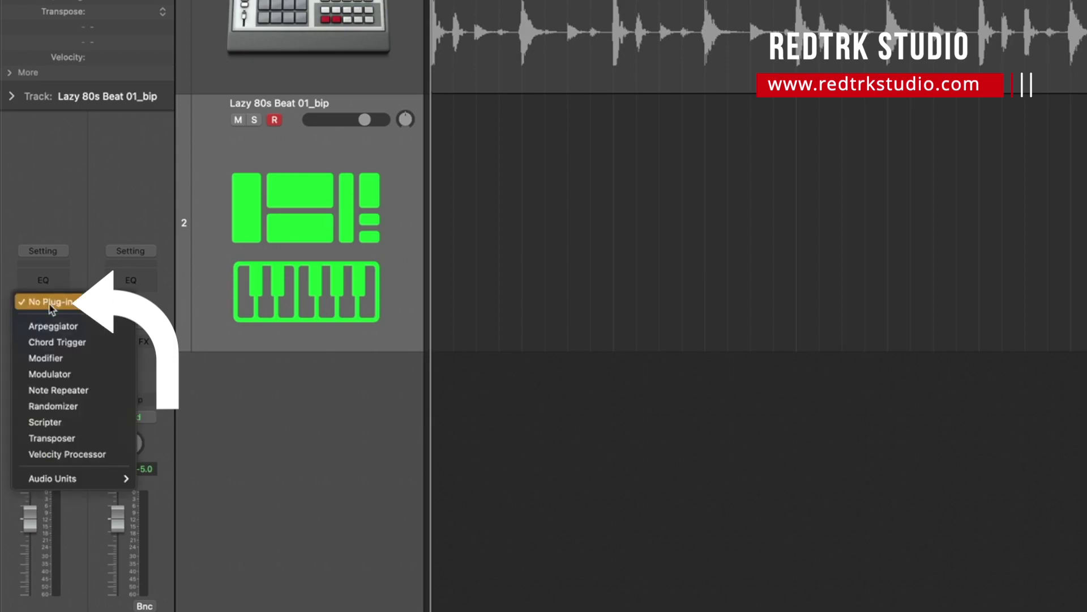
pyautogui.moveTo(64, 484)
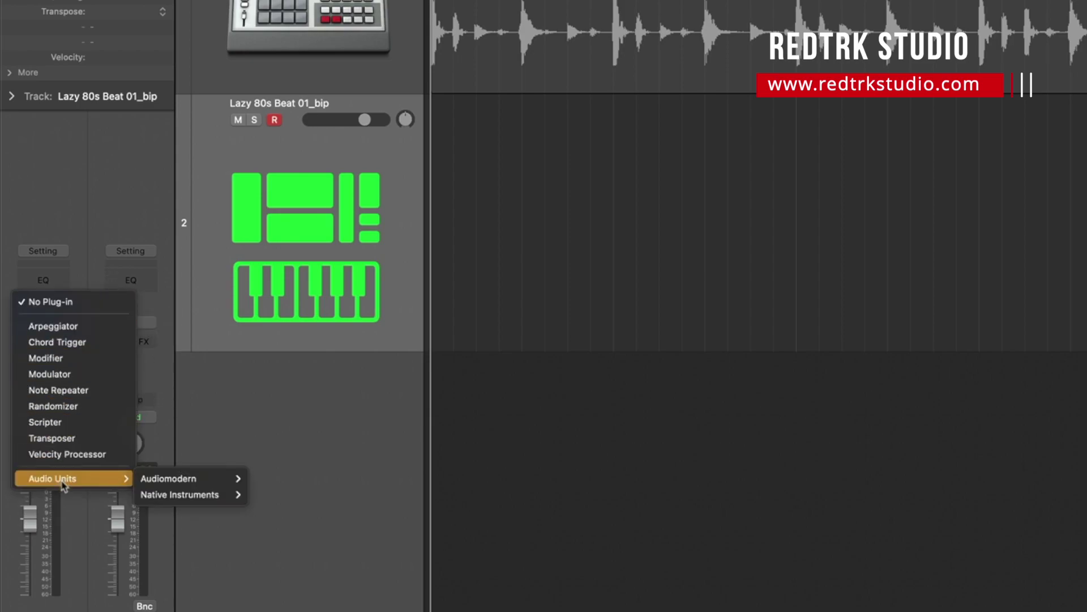
pyautogui.moveTo(158, 486)
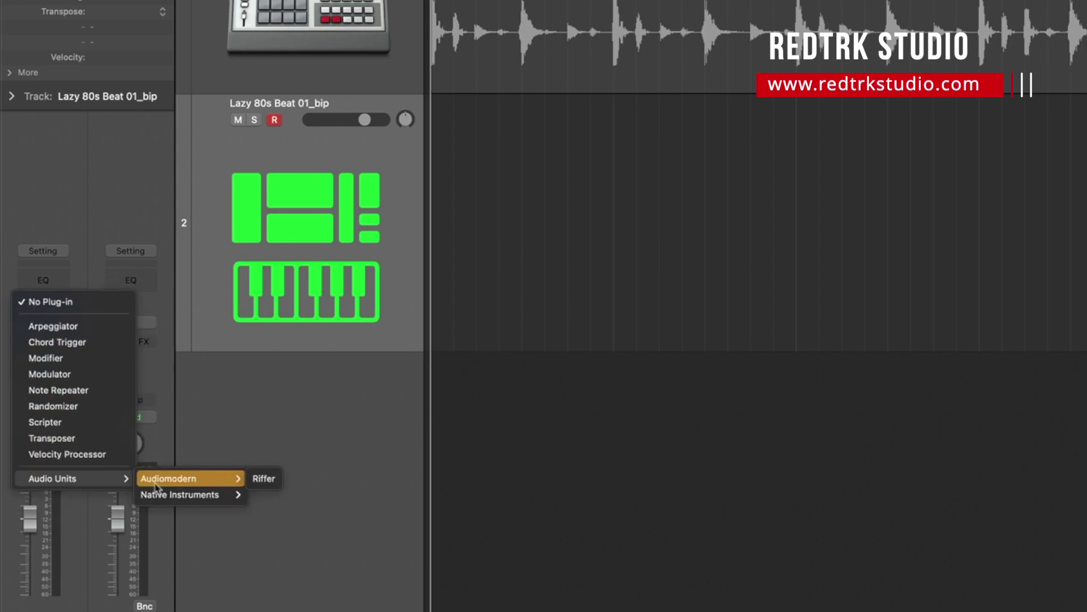
pyautogui.click(263, 481)
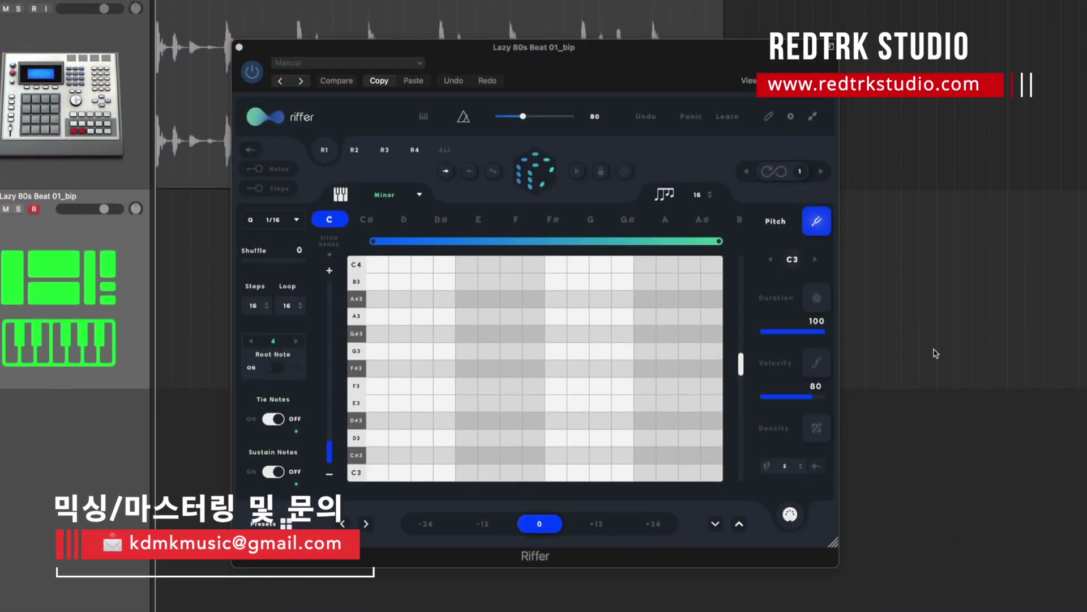
# Step: Set the Riffer scale to Chromatic and generate a random note pattern
pyautogui.click(382, 197)
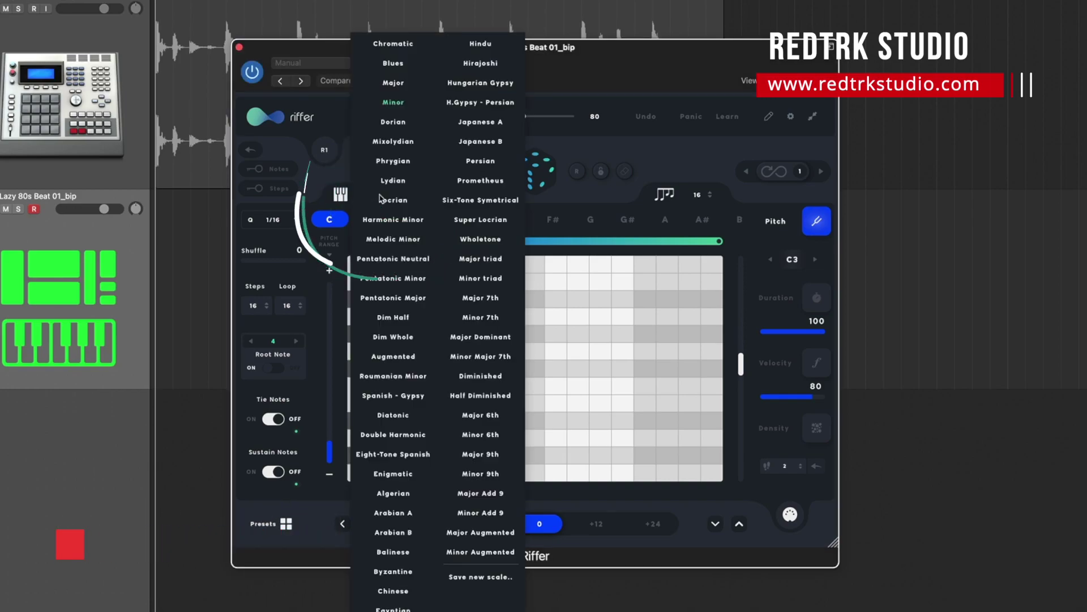
pyautogui.click(406, 48)
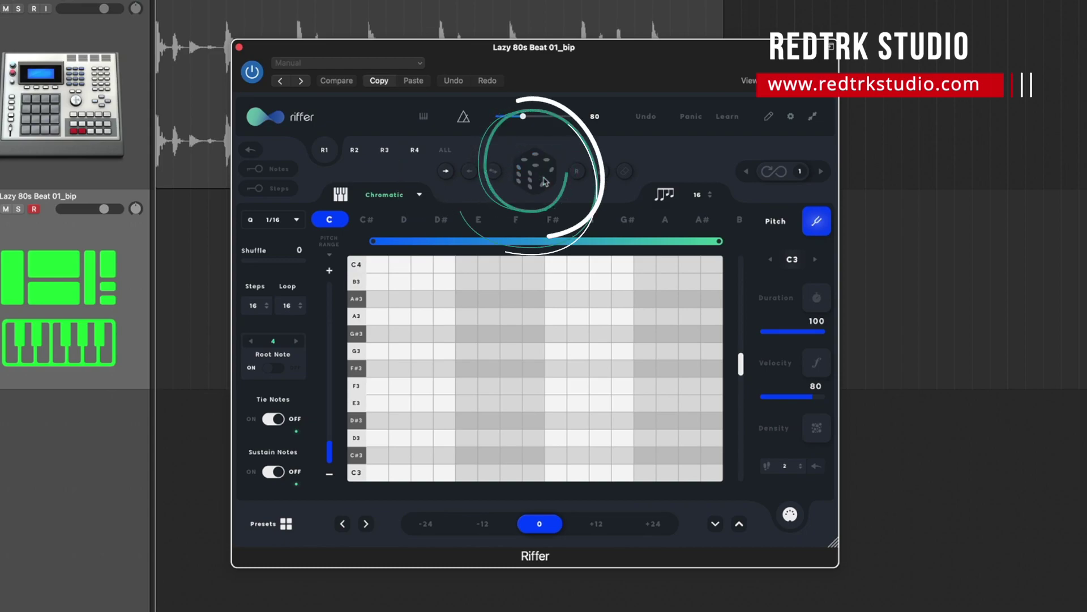
pyautogui.click(544, 182)
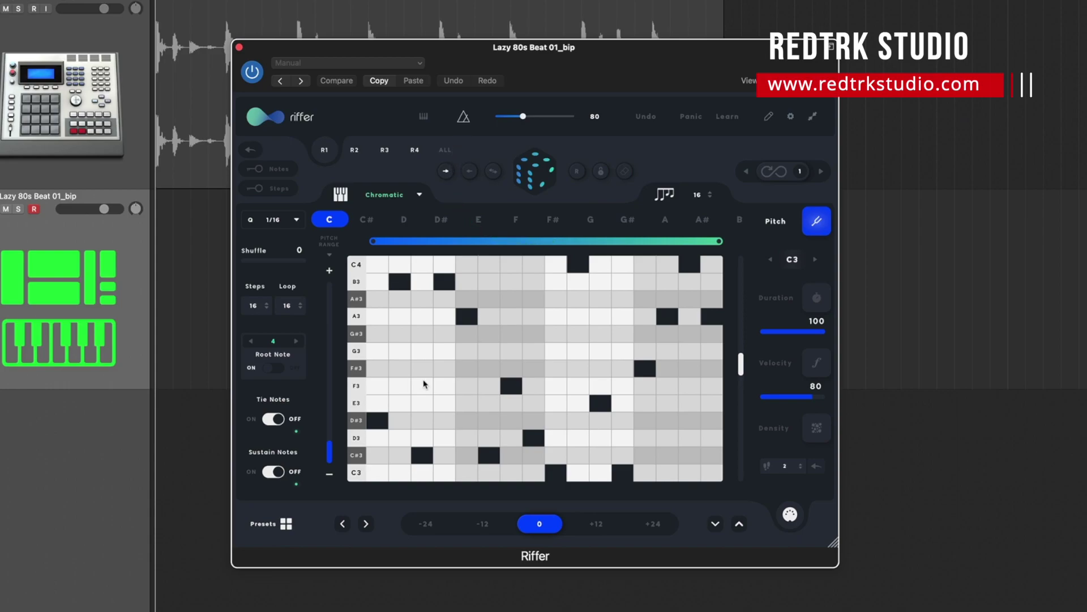
# Step: Try C#, D and D# as the Riffer root note and return to C
pyautogui.click(368, 220)
pyautogui.click(403, 221)
pyautogui.click(441, 220)
pyautogui.click(368, 220)
pyautogui.click(337, 220)
# Step: Transpose the Riffer pattern by -24 and randomize its notes
pyautogui.scroll(3, 742, 362)
pyautogui.scroll(-2, 747, 363)
pyautogui.scroll(-2, 749, 364)
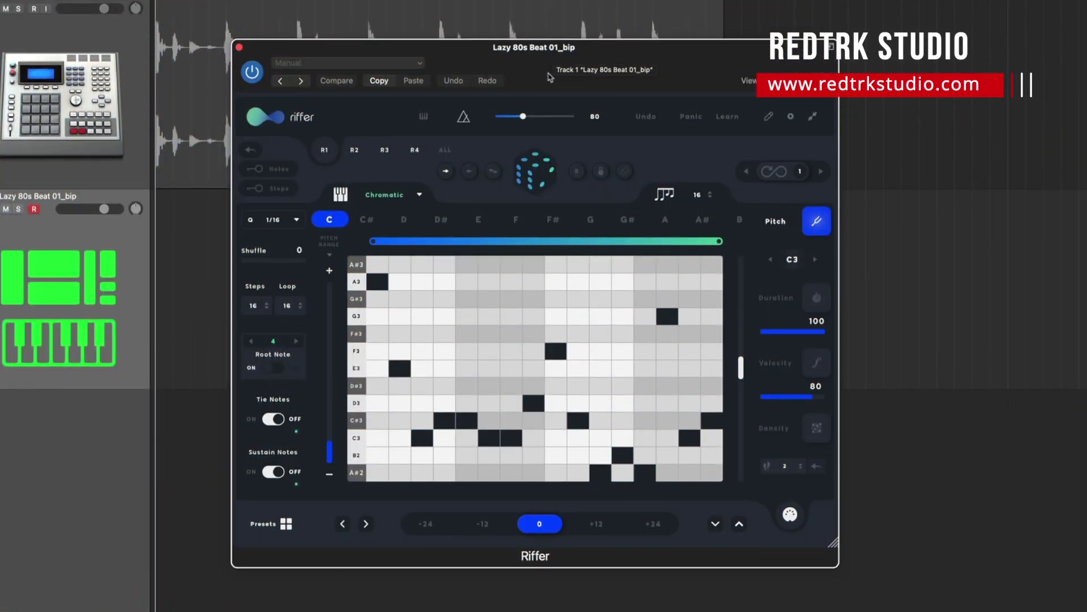
pyautogui.click(424, 524)
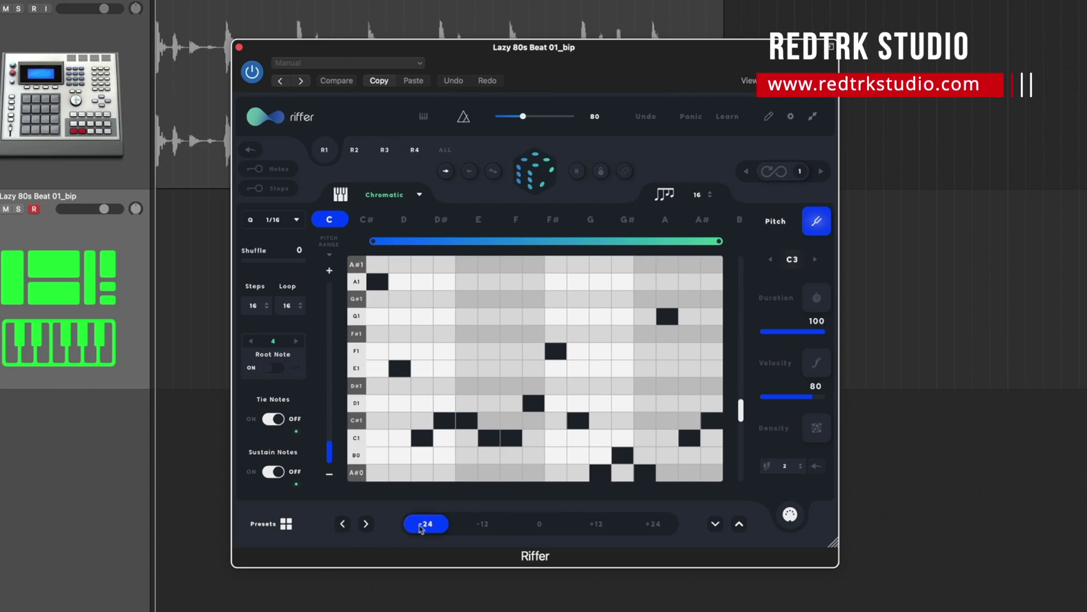
pyautogui.click(545, 180)
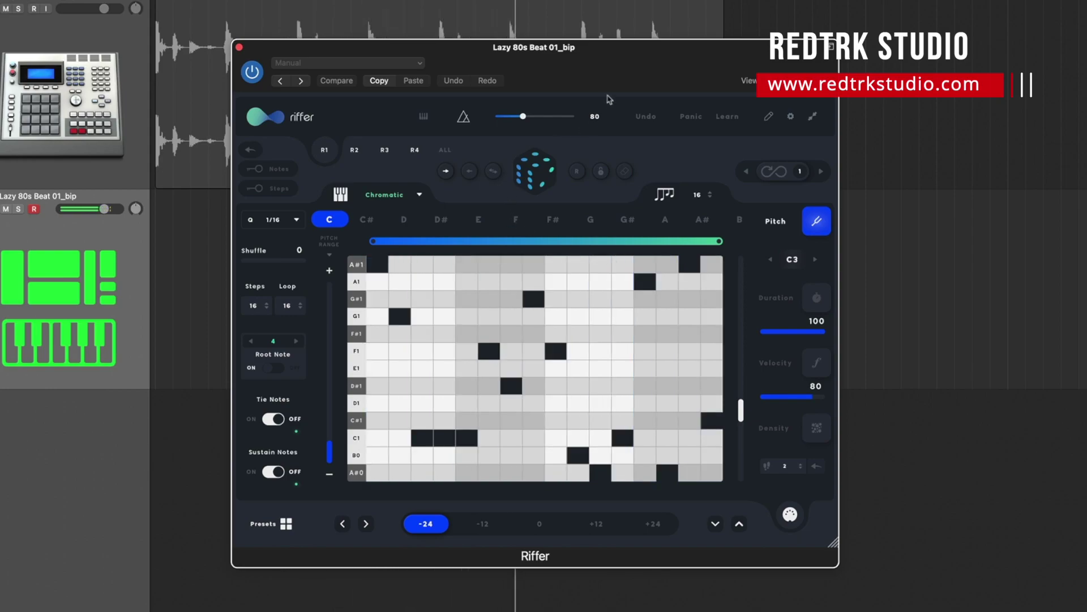
# Step: Randomize the notes three more times during playback and set the first step's note to C1
pyautogui.click(540, 167)
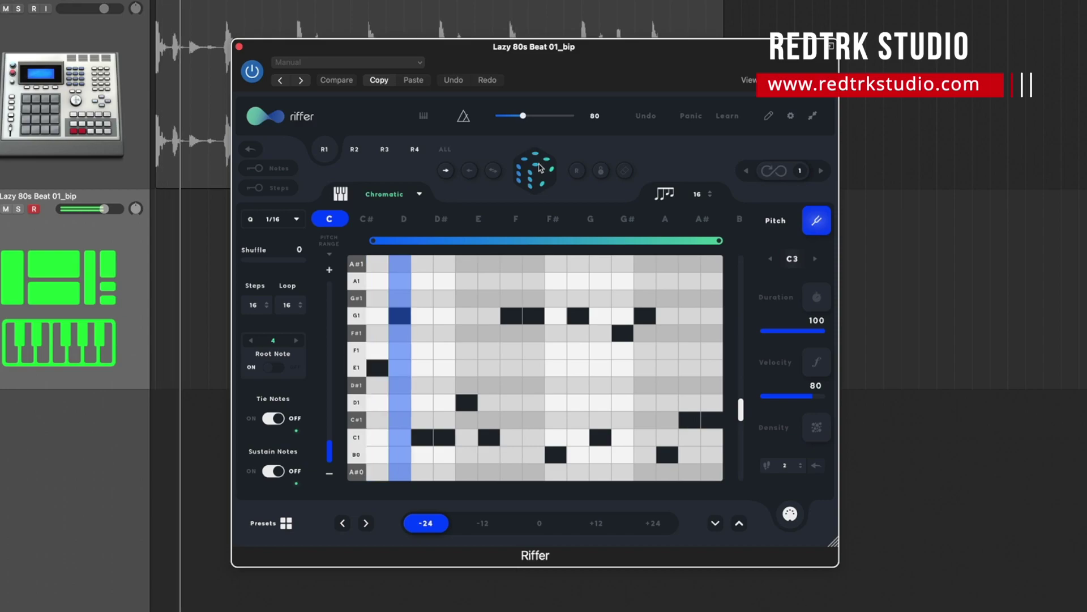
pyautogui.click(540, 167)
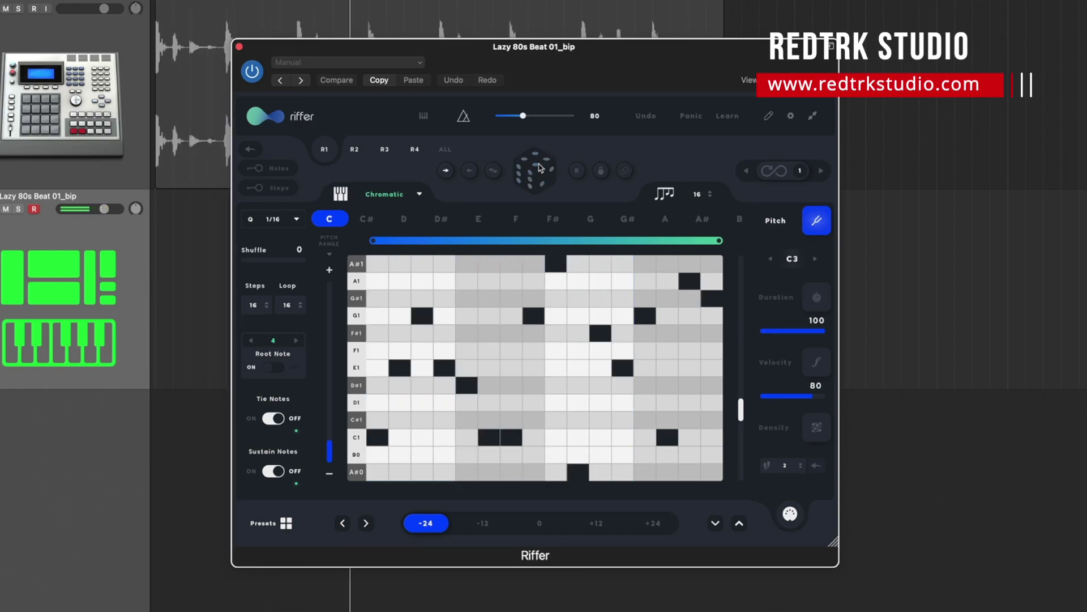
pyautogui.click(540, 167)
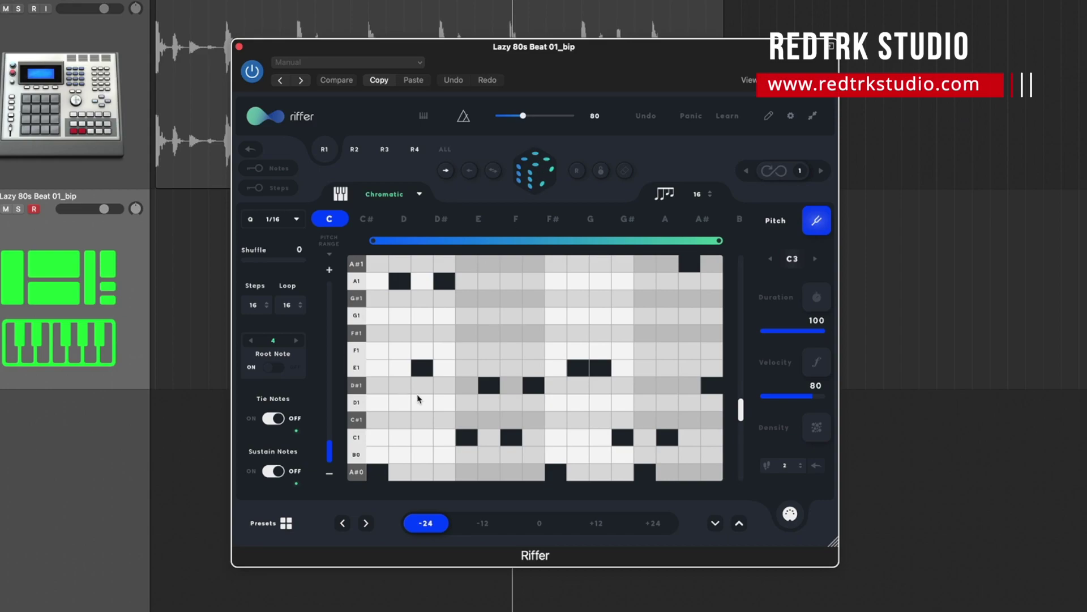
pyautogui.click(378, 442)
pyautogui.press('space')
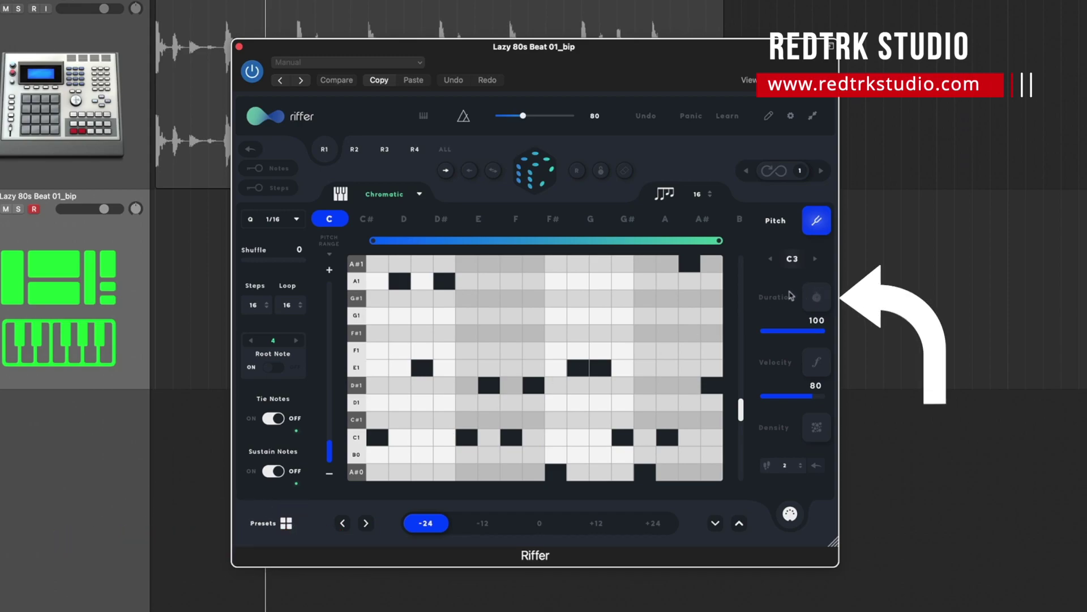
# Step: Examine the pattern's Duration and Velocity values per step while listening to the playback
pyautogui.click(815, 297)
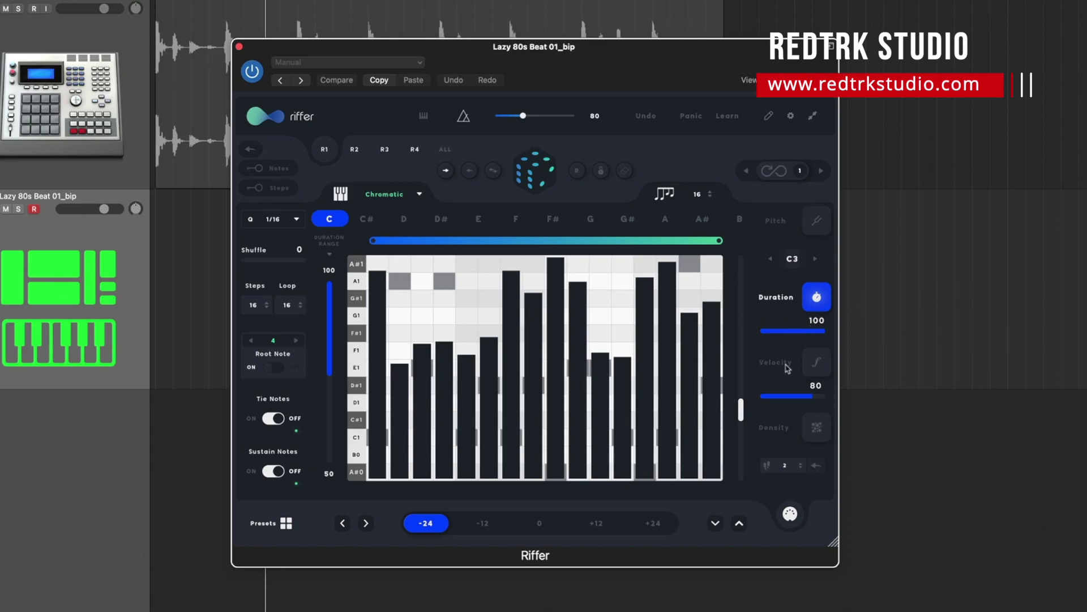
pyautogui.click(815, 362)
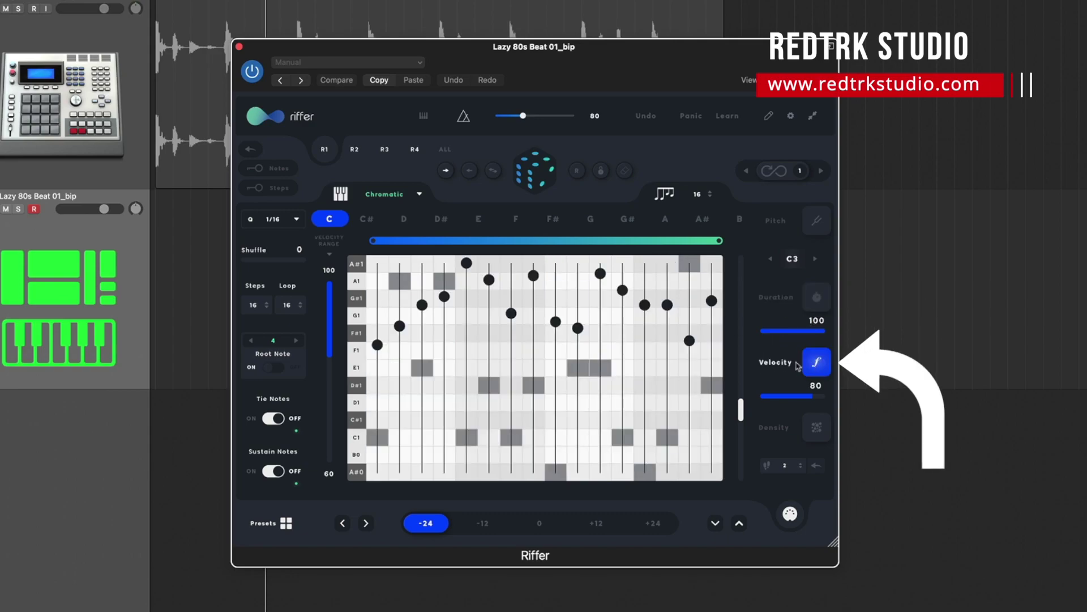
pyautogui.press('space')
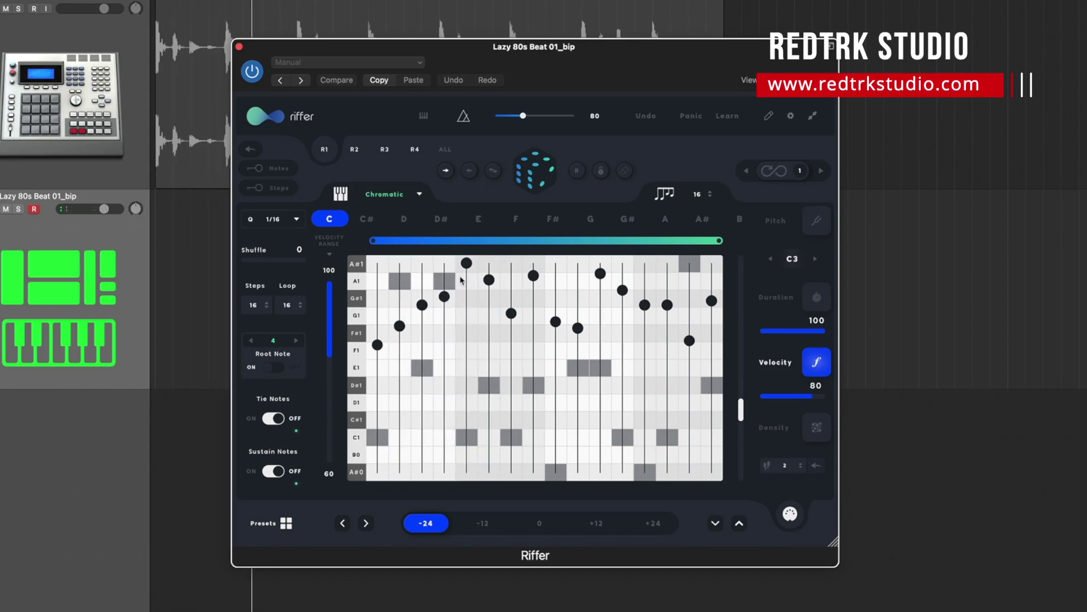
# Step: Set the note Density to 4 on the fourth step and 6 on the eighth step
pyautogui.click(818, 428)
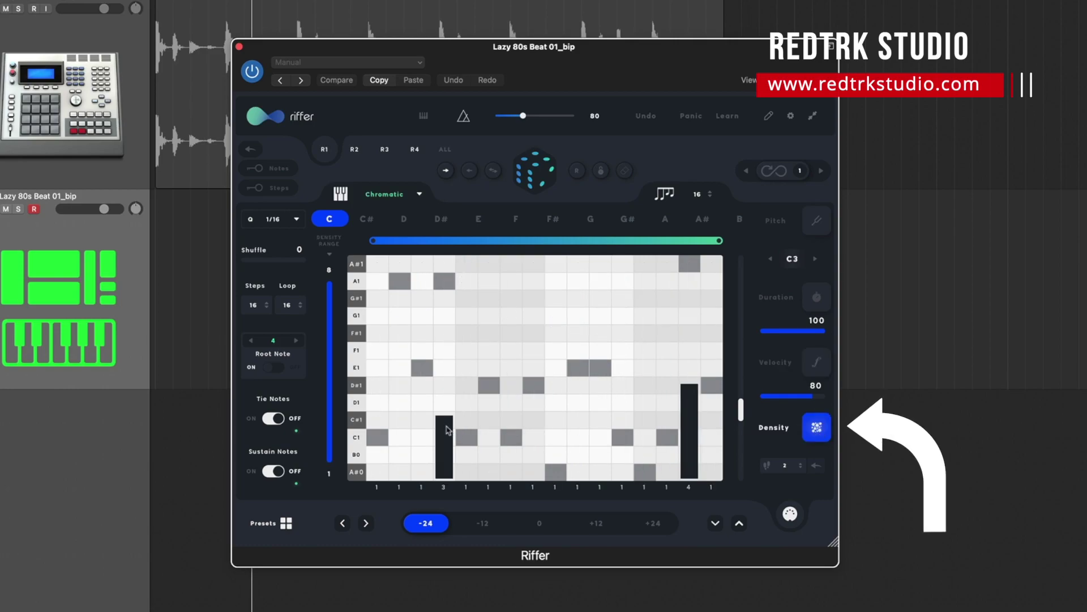
pyautogui.moveTo(447, 430); pyautogui.dragTo(444, 490)
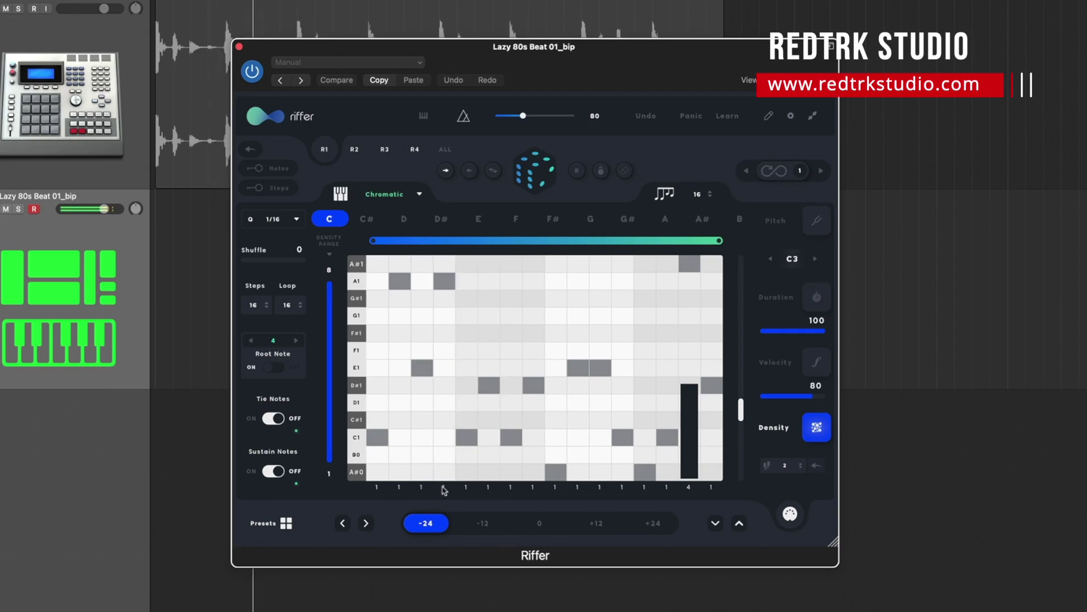
pyautogui.moveTo(441, 469); pyautogui.dragTo(444, 384)
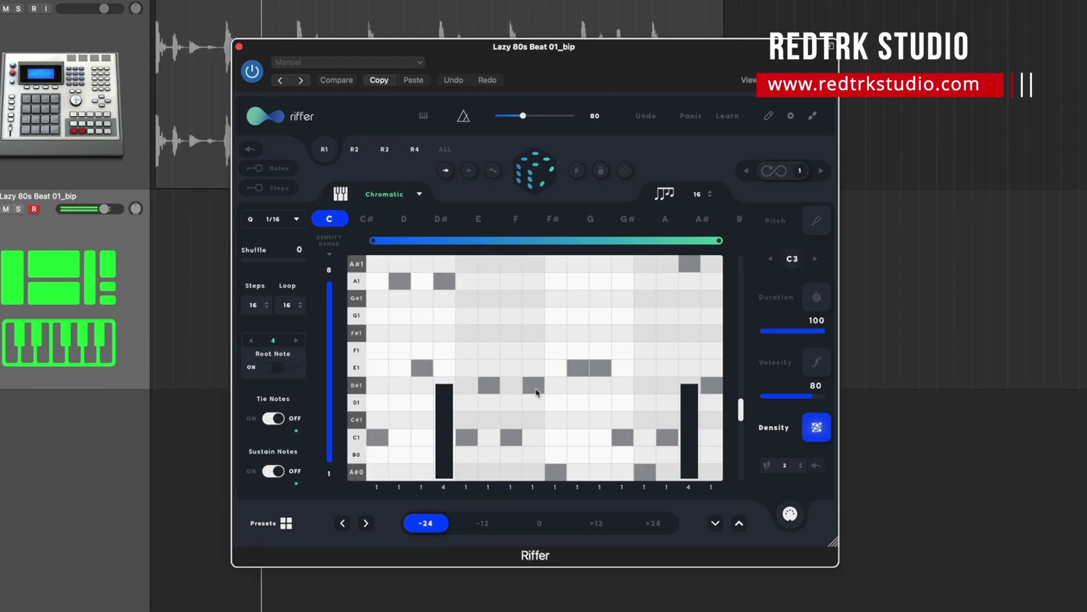
pyautogui.moveTo(537, 391); pyautogui.dragTo(541, 324)
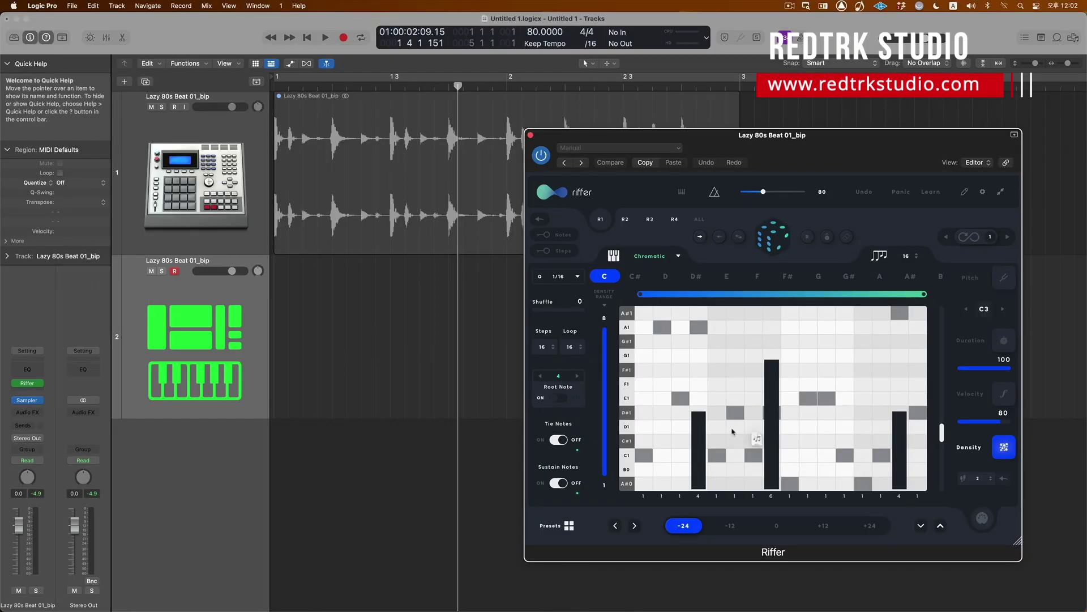
# Step: Place the Riffer pattern as a MIDI region at bar 1 of the sampler track
pyautogui.moveTo(733, 431); pyautogui.dragTo(313, 365)
pyautogui.click(566, 251)
pyautogui.click(409, 428)
pyautogui.click(418, 387)
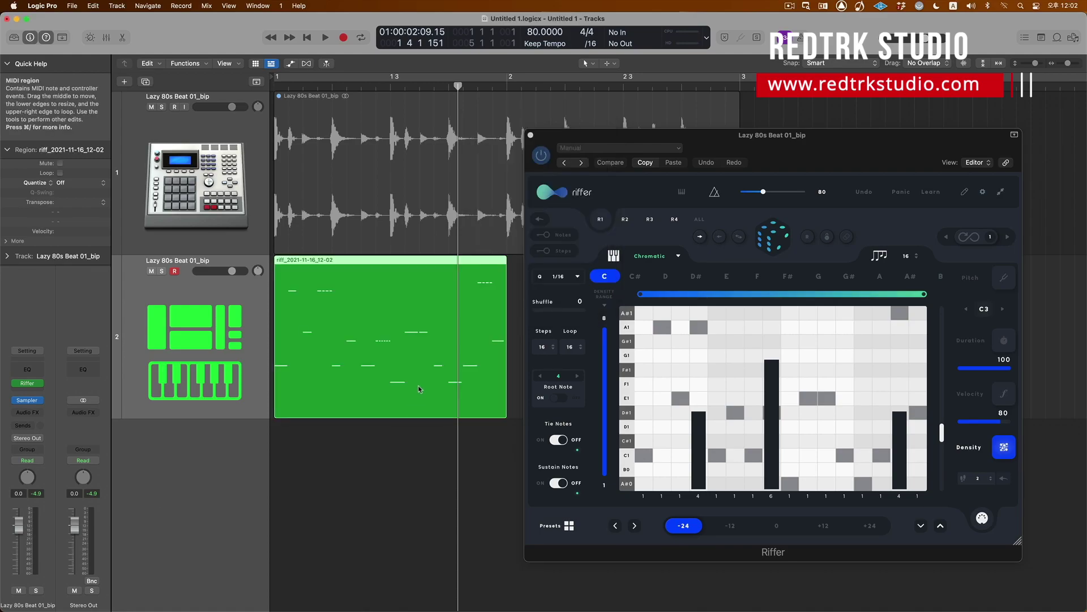
# Step: Bypass Riffer on the sampler track and play the new MIDI region from the start
pyautogui.click(374, 469)
pyautogui.press('Return')
pyautogui.press('space')
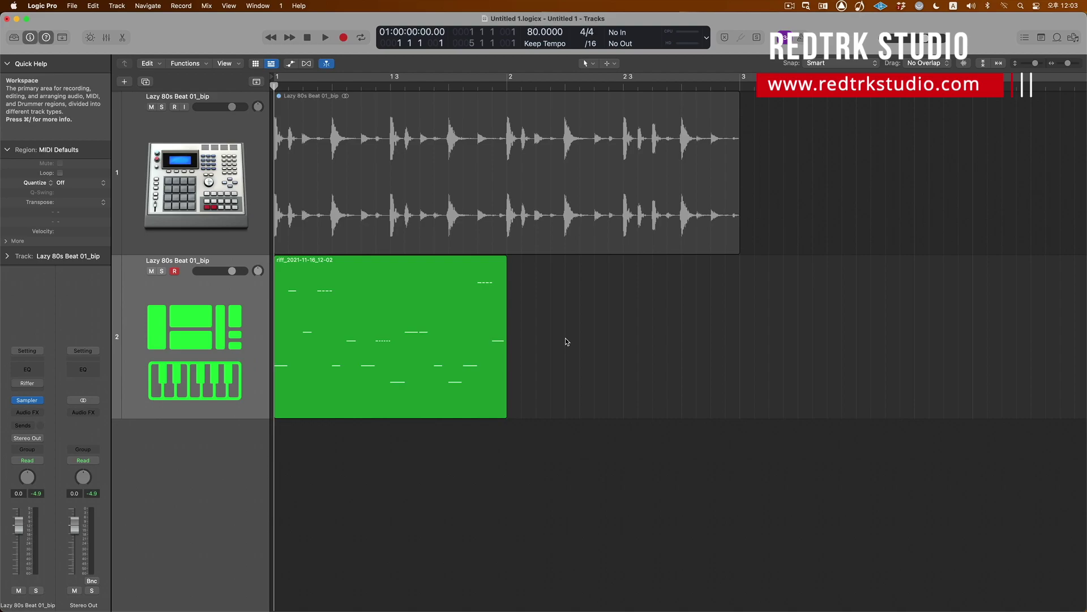
# Step: Add an EFM1 software instrument track and insert Audiomodern Riffer as its MIDI effect
pyautogui.doubleClick(493, 390)
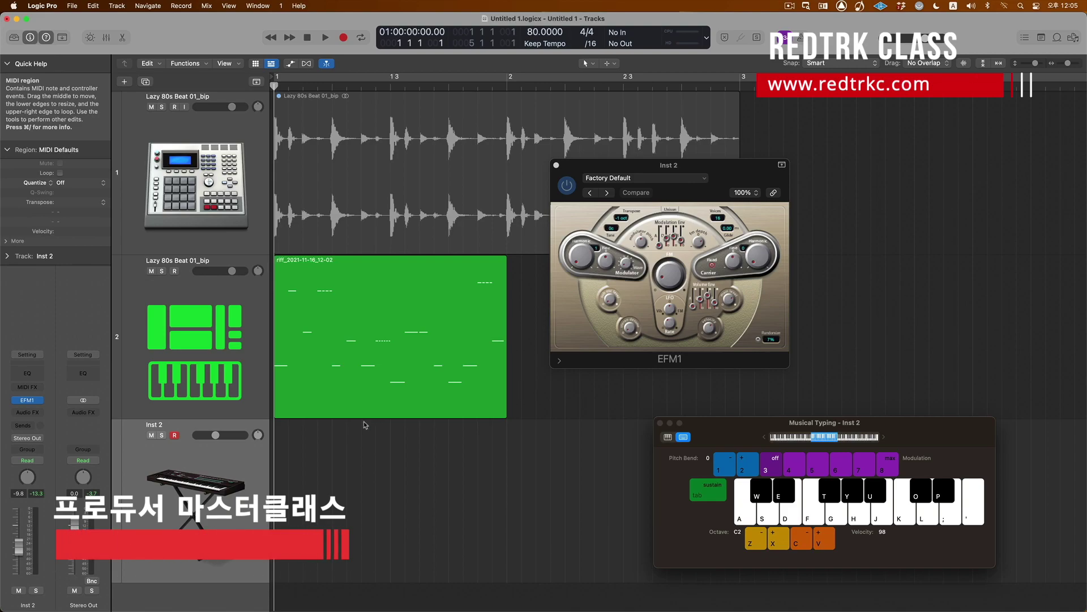
pyautogui.click(27, 386)
pyautogui.moveTo(55, 501)
pyautogui.moveTo(107, 505)
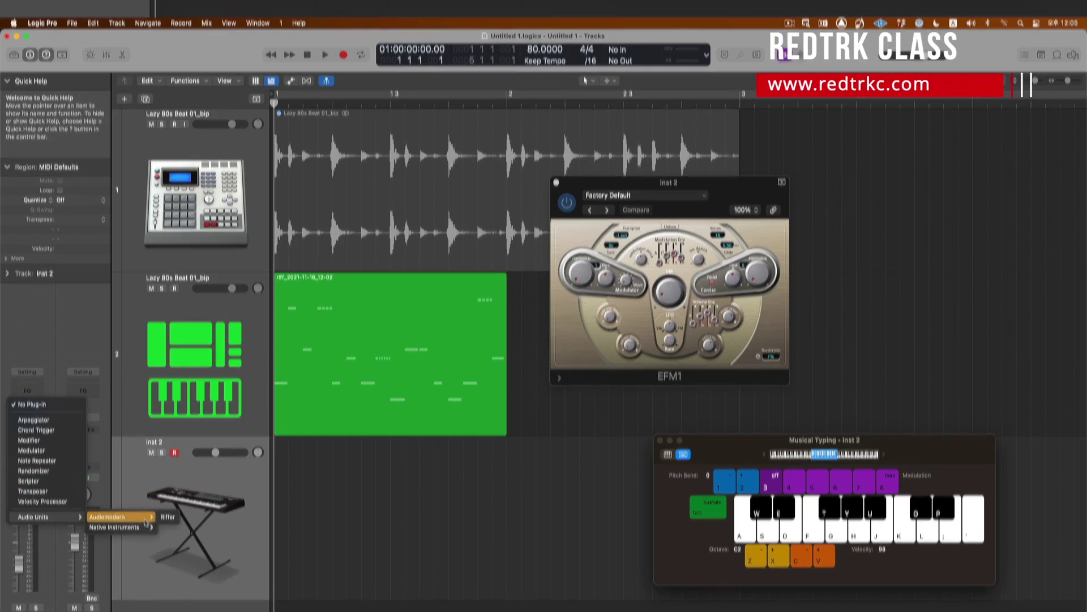
pyautogui.click(168, 517)
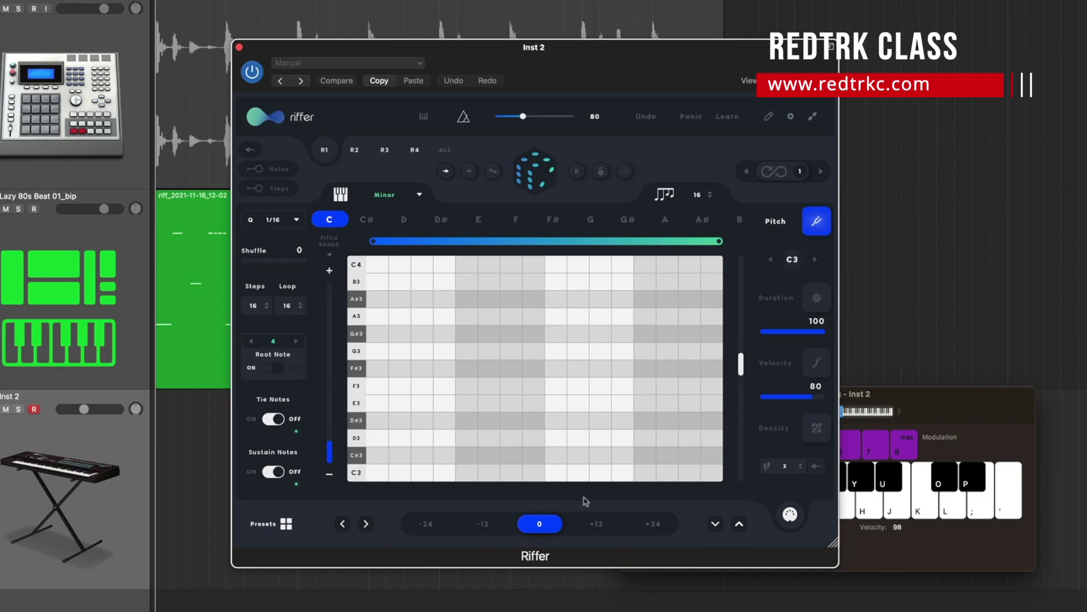
# Step: Transpose the EFM1 track's Riffer by -24 and mute the sampler track
pyautogui.click(426, 523)
pyautogui.hotkey('ctrl', 'm')
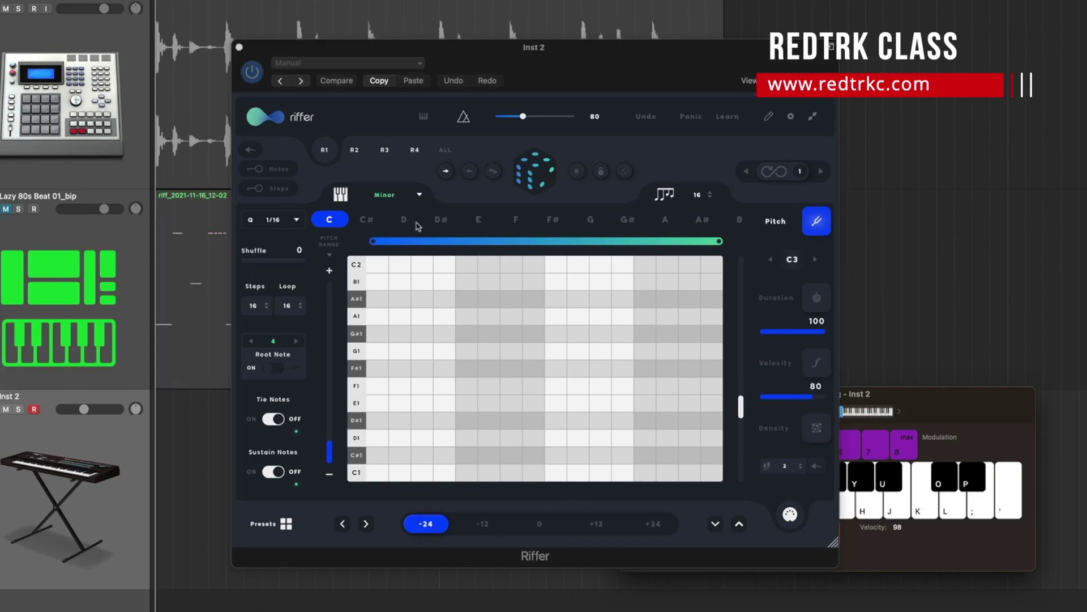
# Step: Set the root note to D in the Minor scale and randomize the EFM1 pattern three times
pyautogui.click(389, 197)
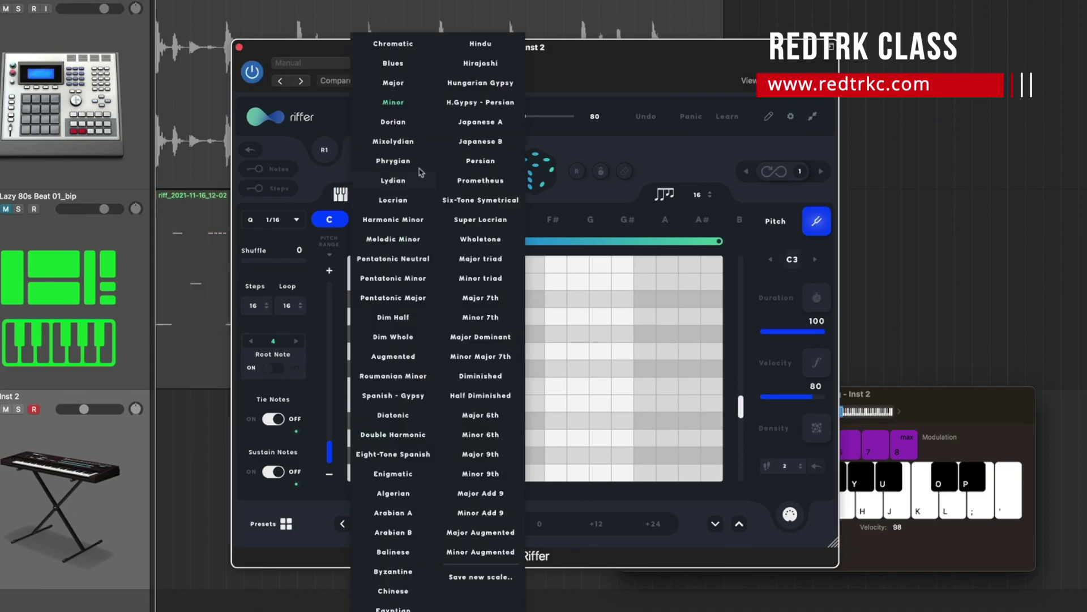
pyautogui.click(571, 215)
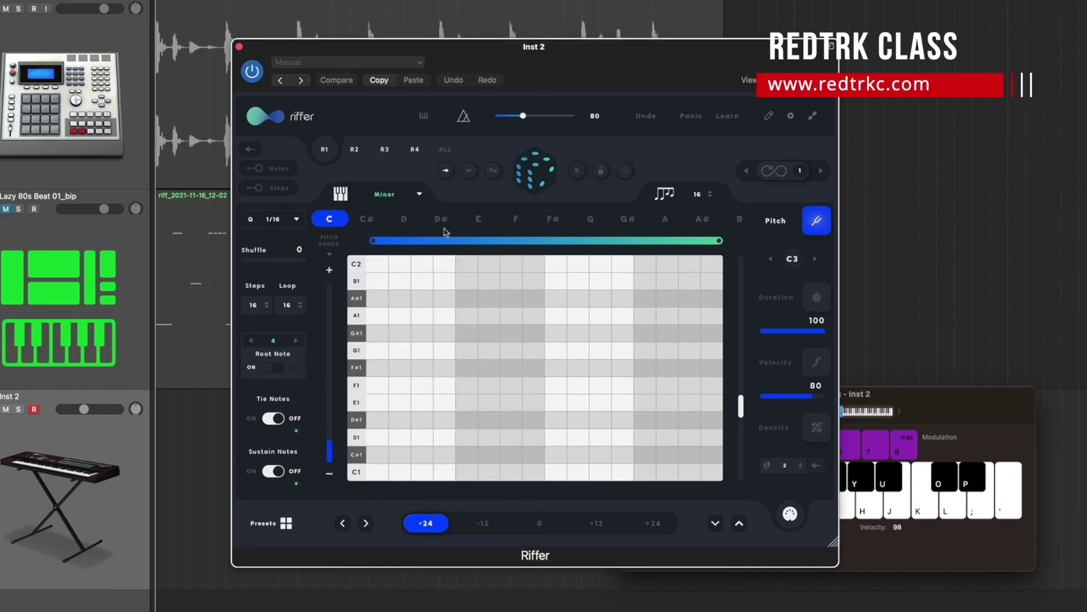
pyautogui.click(404, 222)
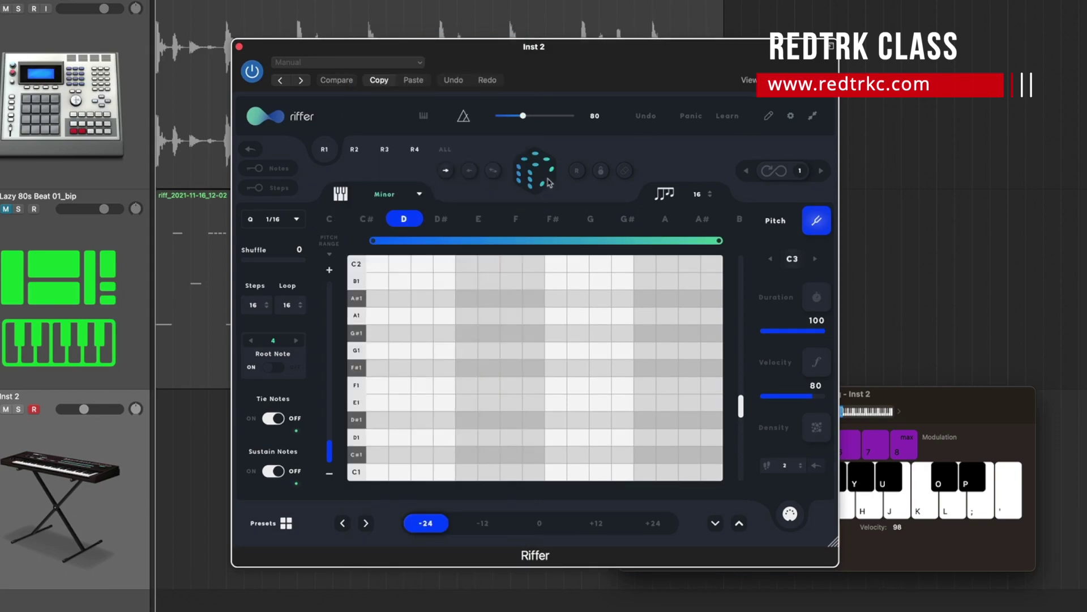
pyautogui.click(548, 182)
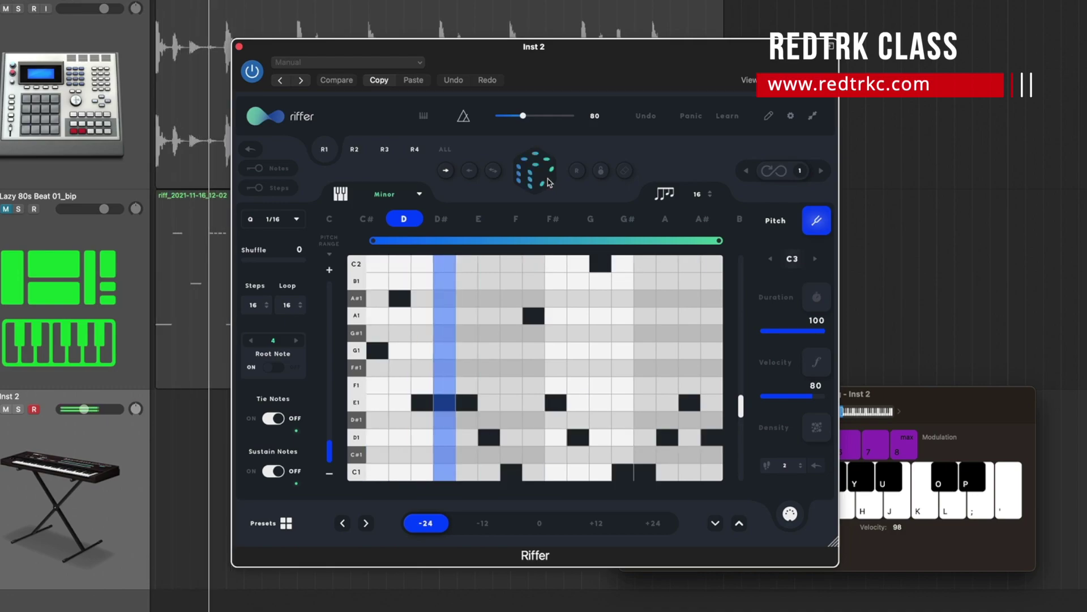
pyautogui.click(548, 183)
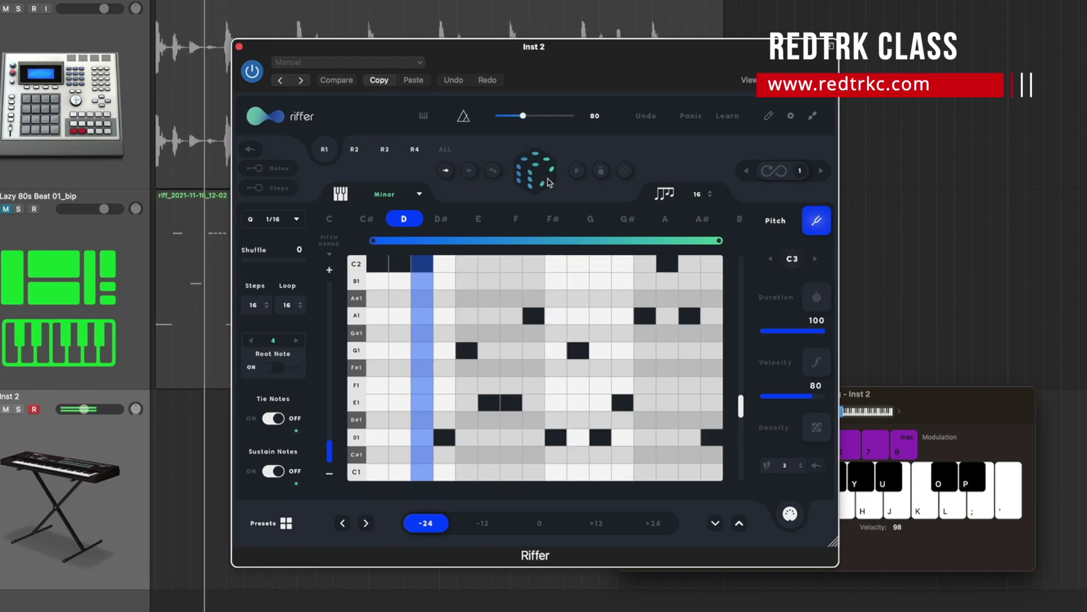
pyautogui.click(548, 182)
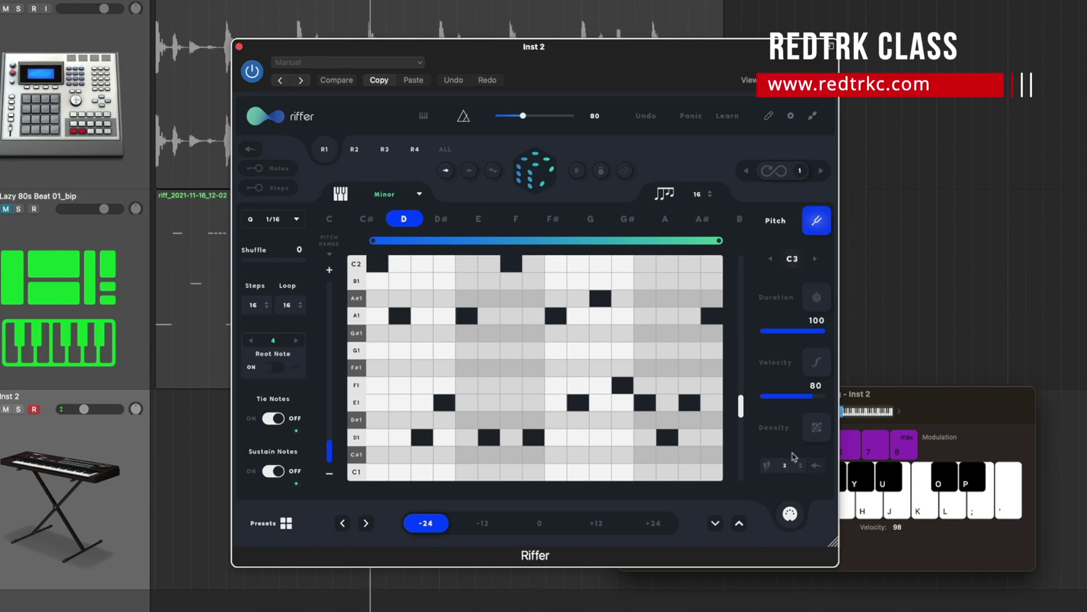
# Step: Place the Riffer pattern as a MIDI region at bar 1 of the EFM1 track and play both parts together
pyautogui.moveTo(791, 517); pyautogui.dragTo(232, 439)
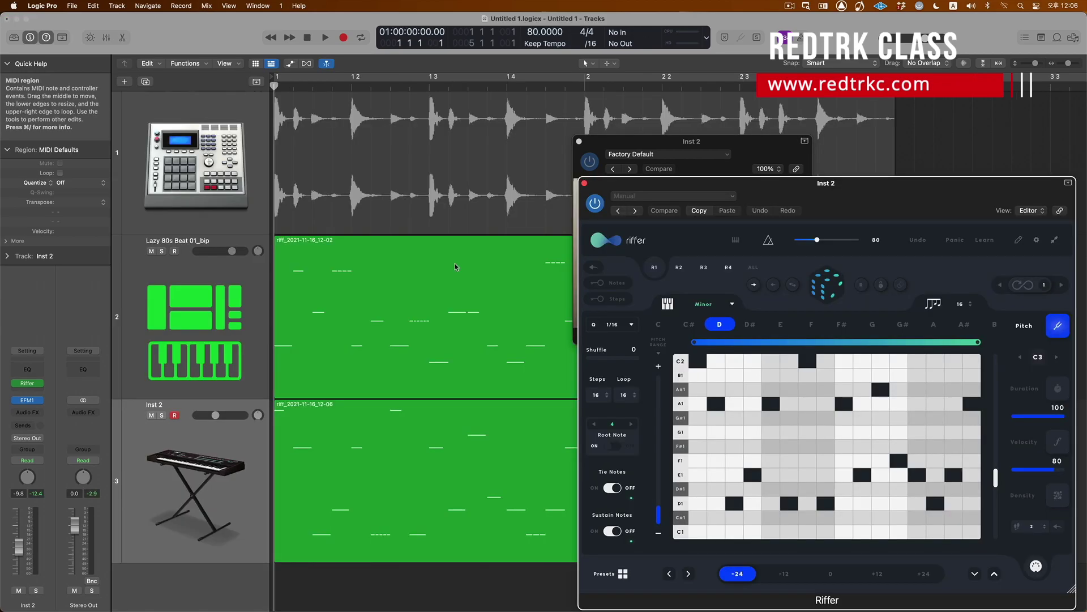
pyautogui.press('space')
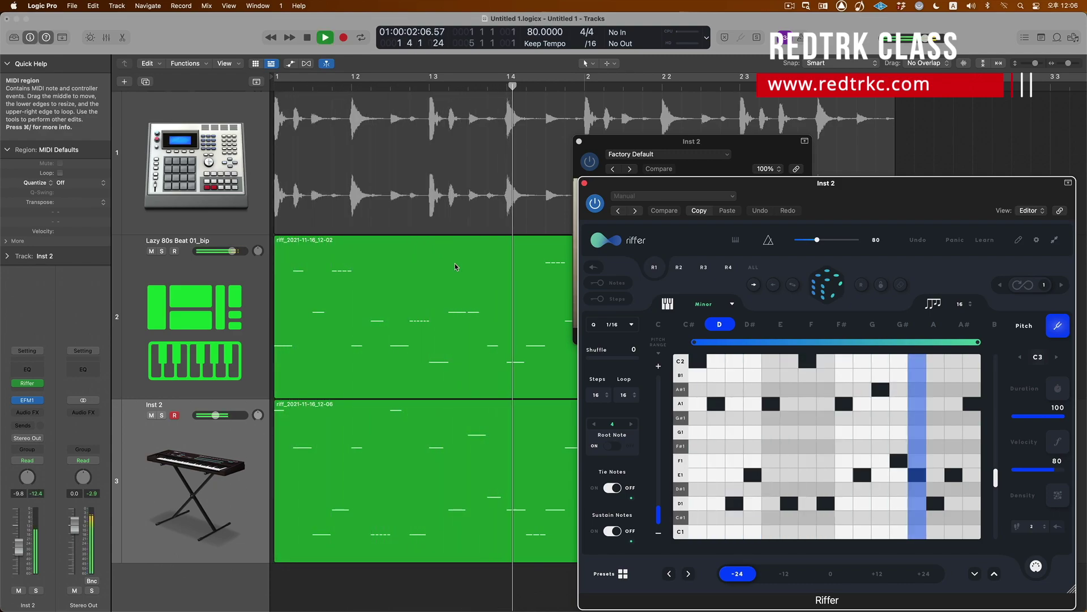
pyautogui.press('space')
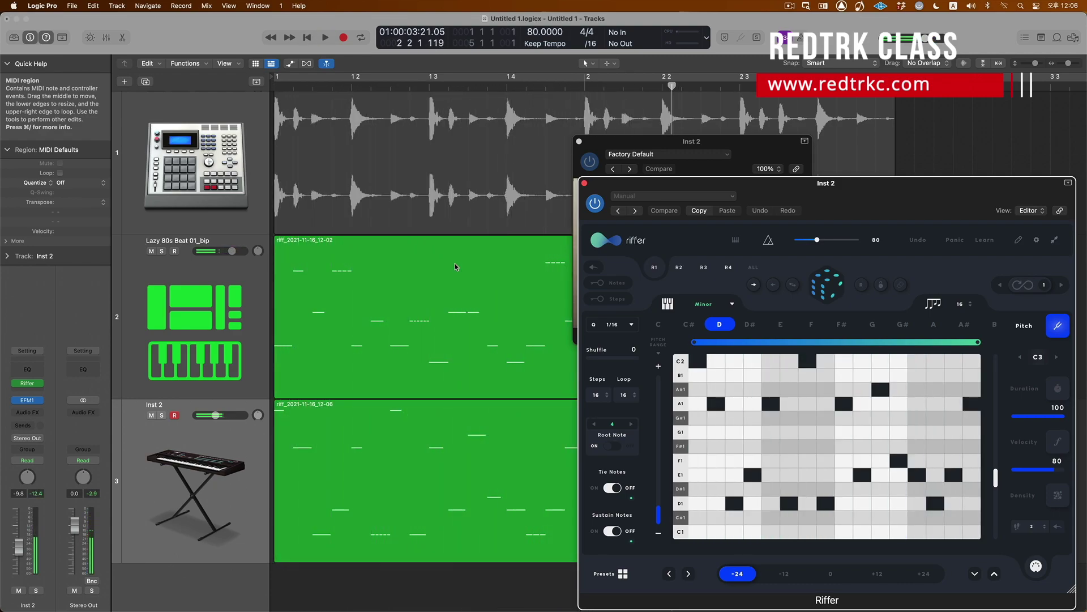